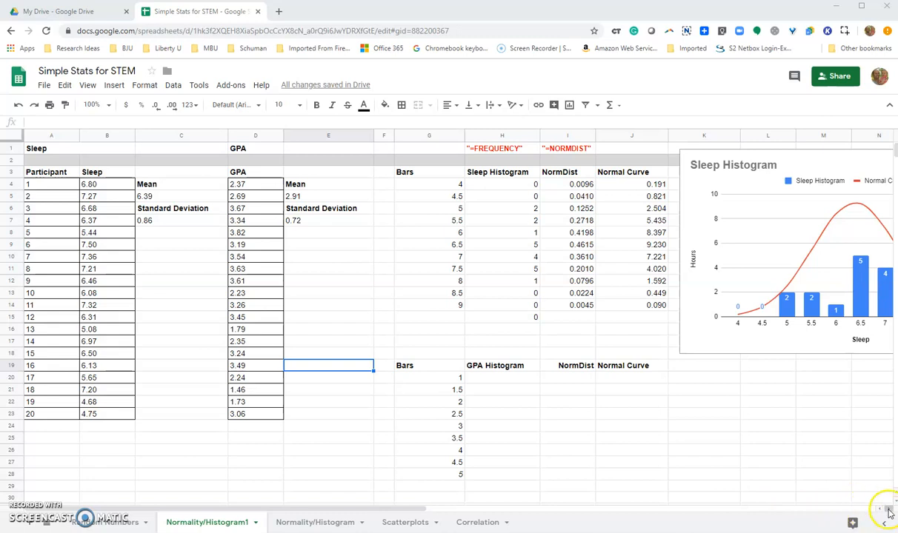
# Step: Examine the Sleep Histogram chart, then the GPA values in D4:D23 and the empty GPA Histogram column
pyautogui.click(889, 510)
pyautogui.click(888, 510)
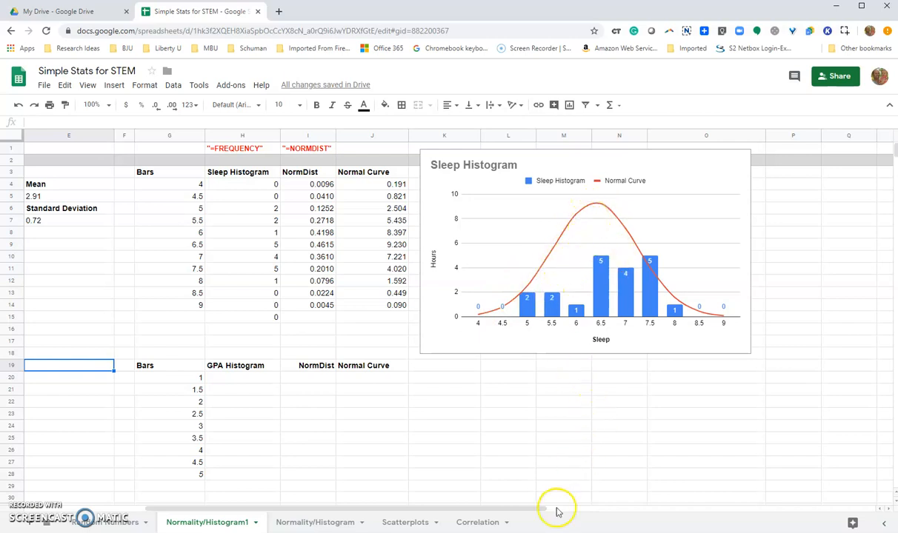
pyautogui.moveTo(537, 509); pyautogui.dragTo(451, 507)
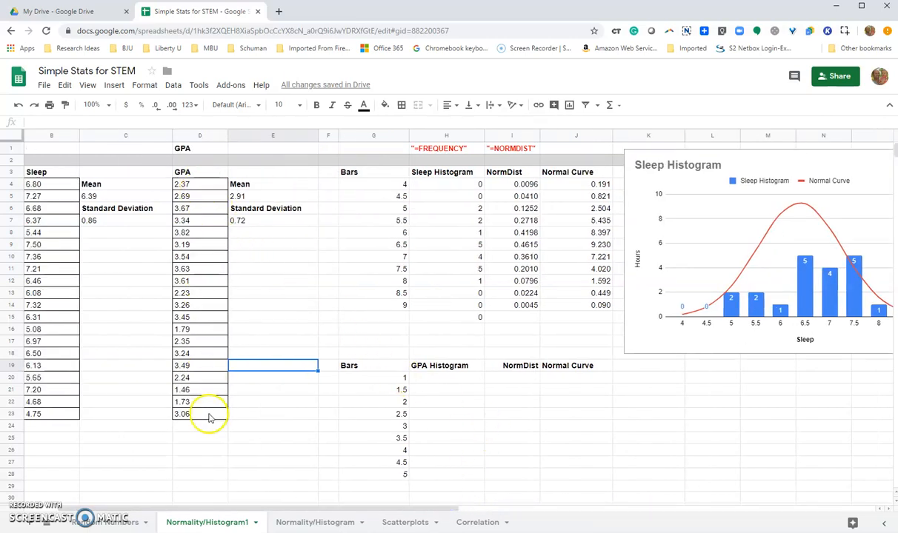
pyautogui.click(454, 378)
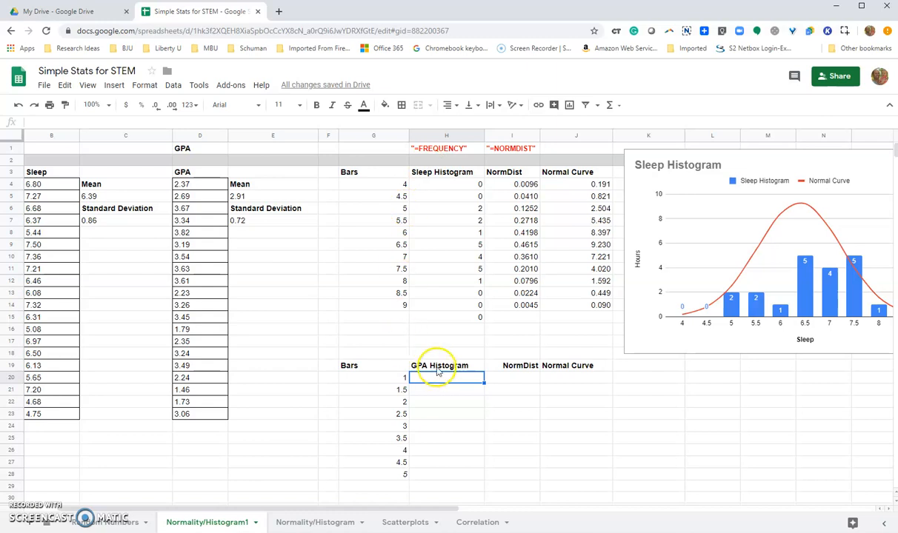
pyautogui.moveTo(182, 185); pyautogui.dragTo(209, 415)
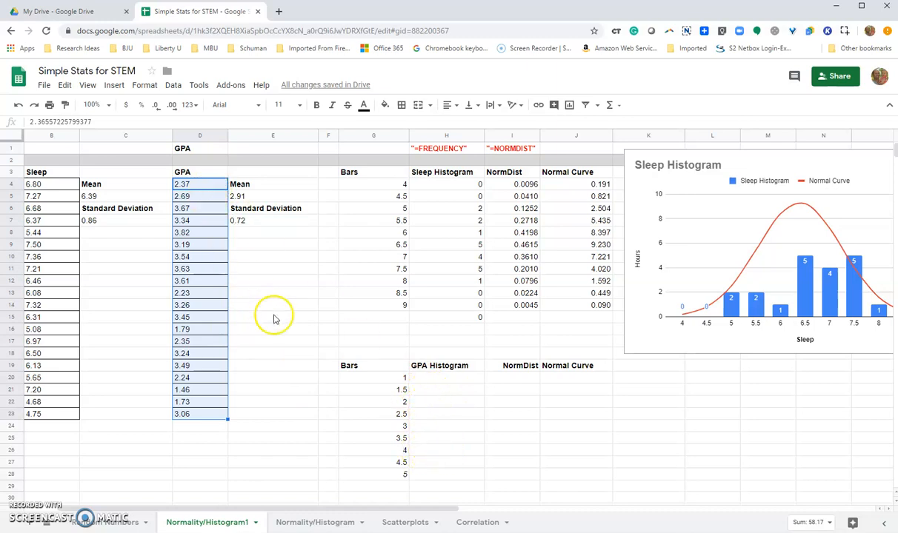
# Step: Enter =FREQUENCY(D4:D23,G20:G28) in cell H20 to fill the GPA Histogram column
pyautogui.click(451, 379)
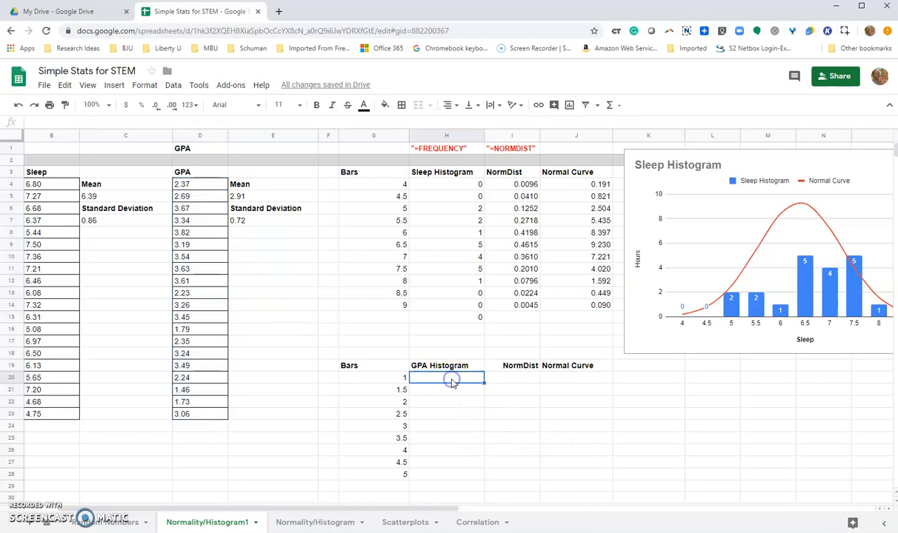
pyautogui.click(249, 120)
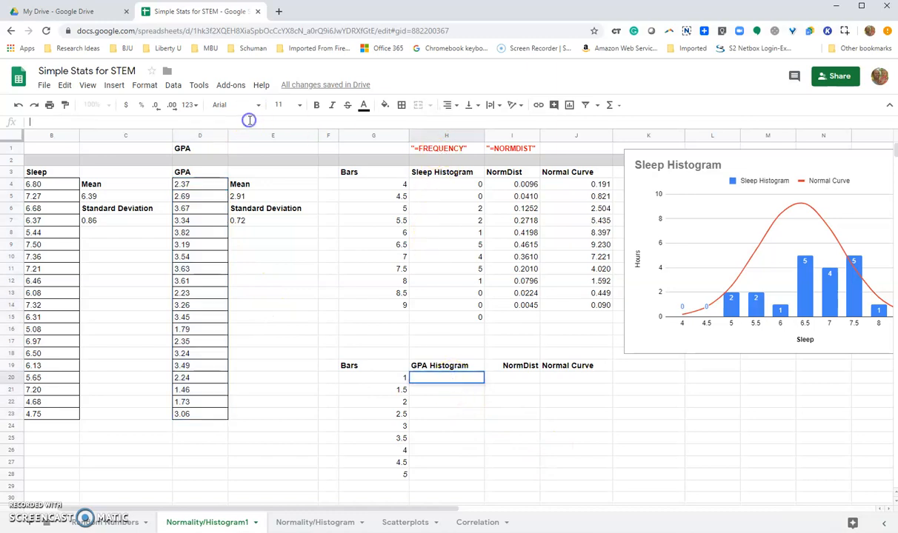
pyautogui.write('=fre')
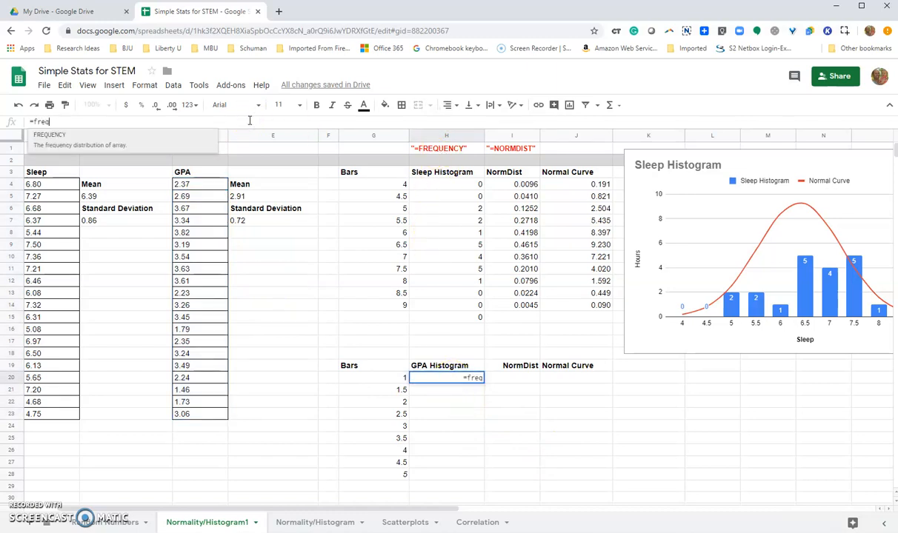
pyautogui.write('q')
pyautogui.click(44, 143)
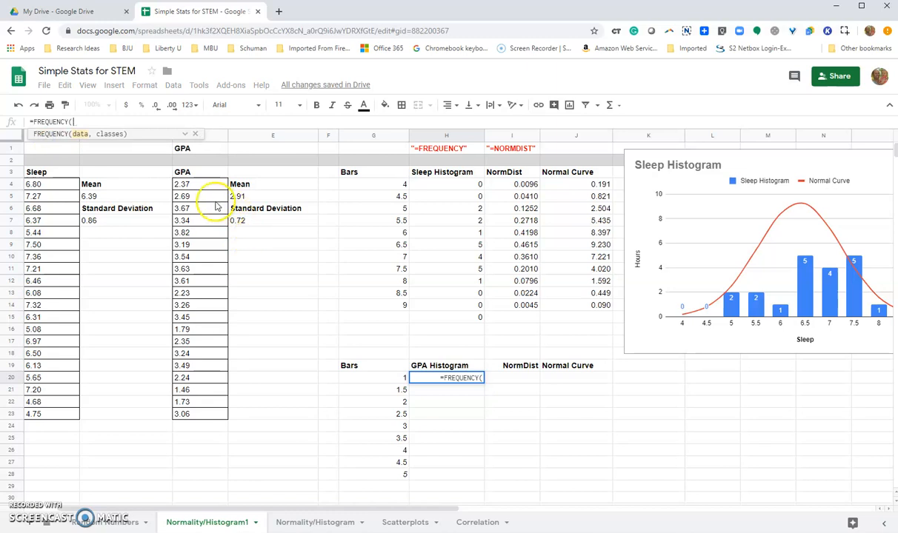
pyautogui.moveTo(190, 184); pyautogui.dragTo(211, 418)
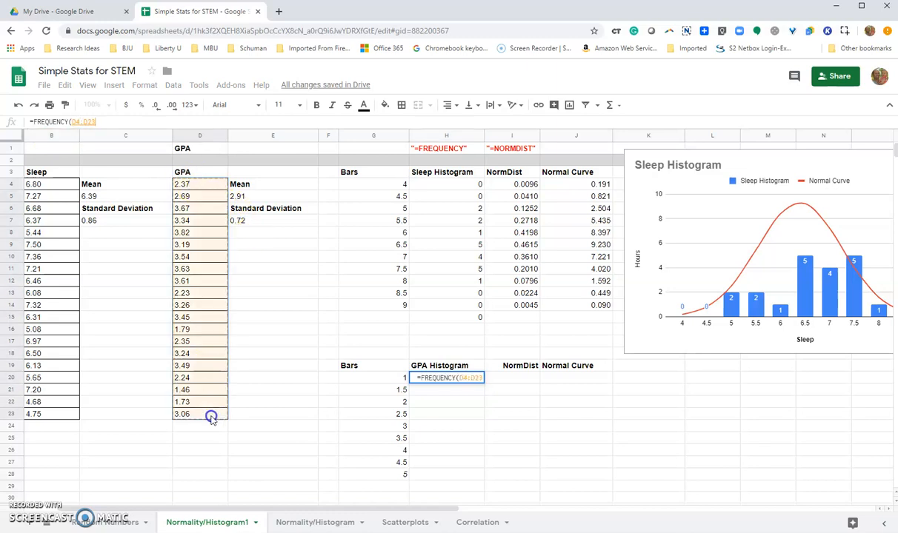
pyautogui.write(',')
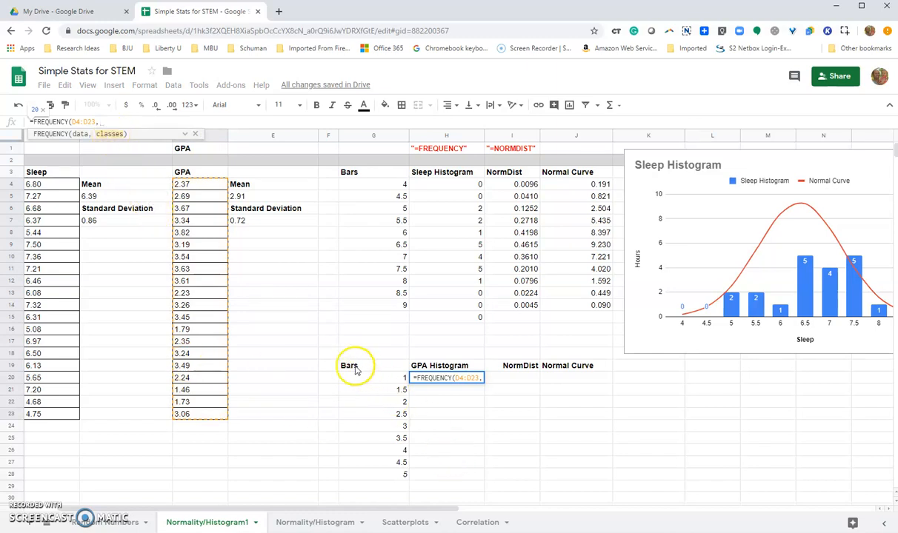
pyautogui.moveTo(362, 379); pyautogui.dragTo(377, 475)
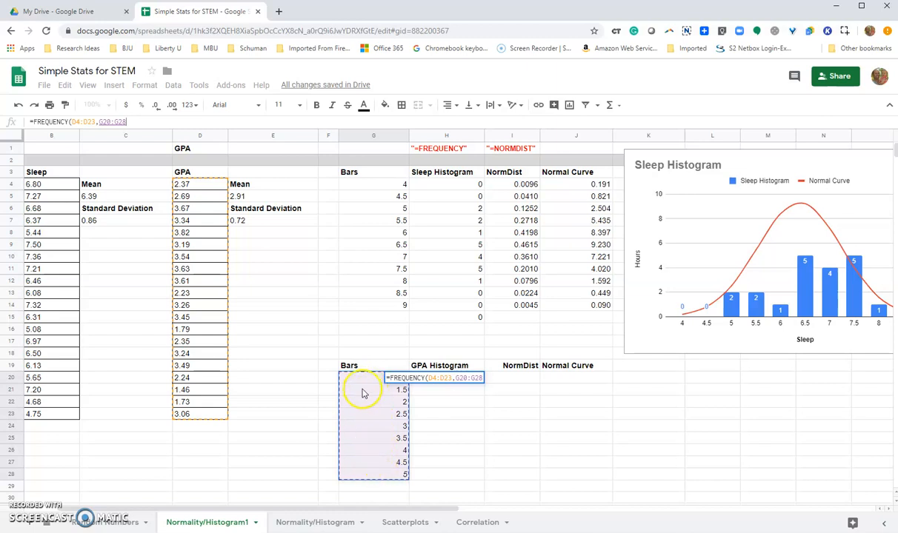
pyautogui.write(')')
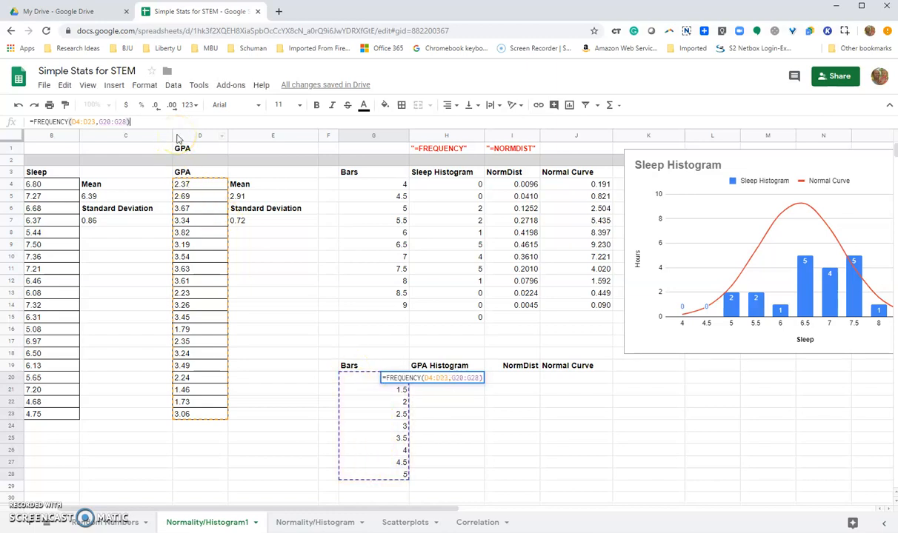
pyautogui.press('Return')
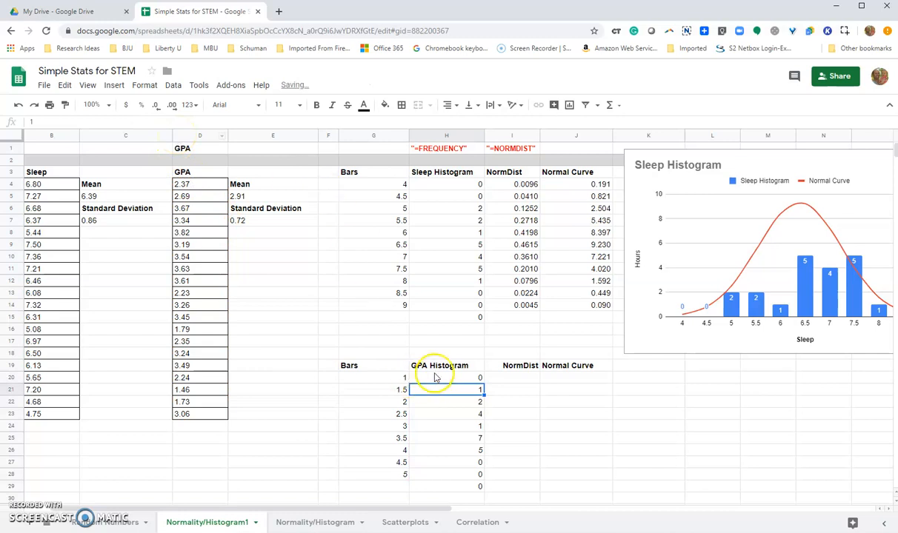
# Step: Review the GPA frequency counts against their bar values, from 1 to 2.5
pyautogui.scroll(-1, 437, 376)
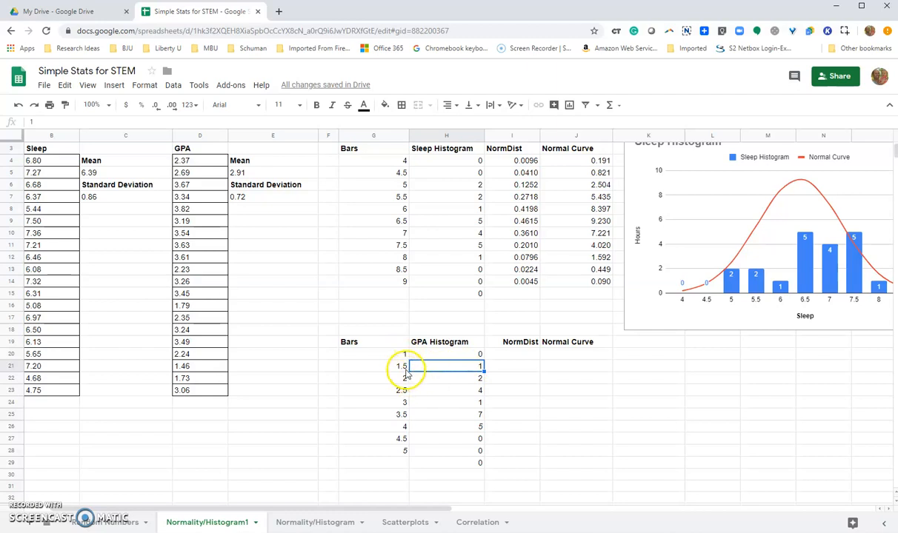
pyautogui.click(451, 379)
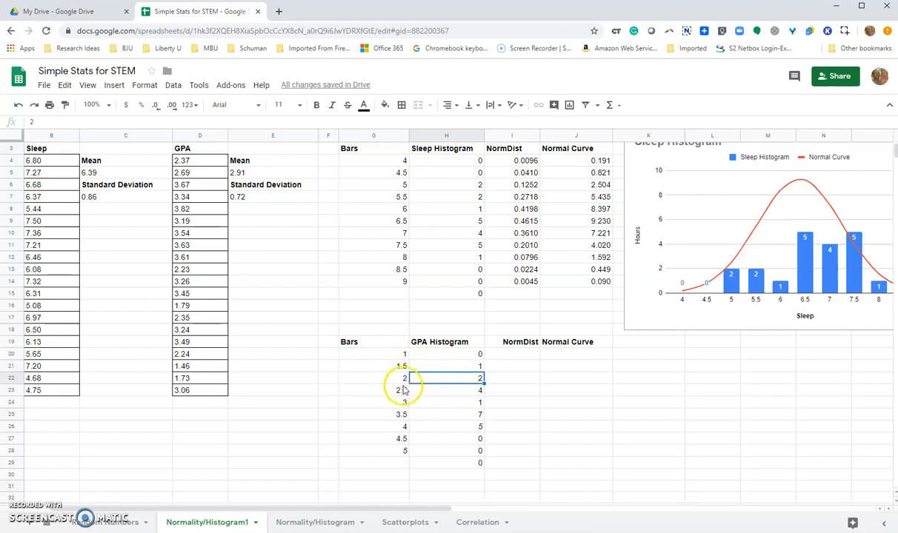
pyautogui.click(429, 391)
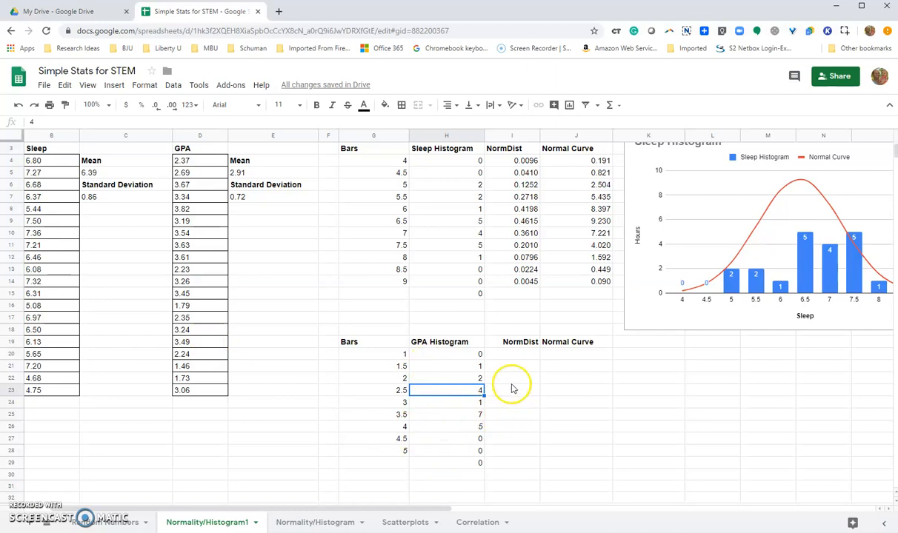
pyautogui.click(462, 355)
# Step: Insert a column chart of the Bars and GPA Histogram data (G19:H28) and place it directly below the Sleep Histogram chart
pyautogui.moveTo(364, 346); pyautogui.dragTo(473, 453)
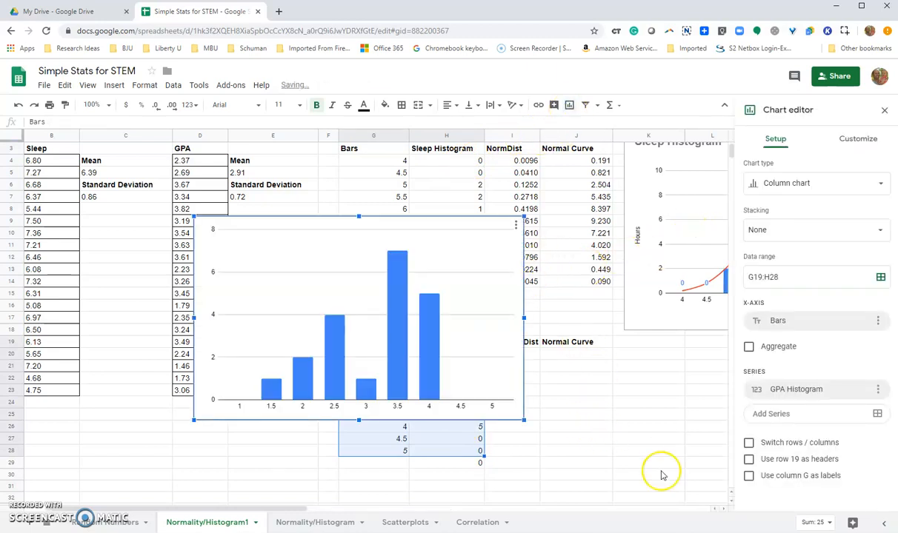
pyautogui.hscroll(5, 678, 478)
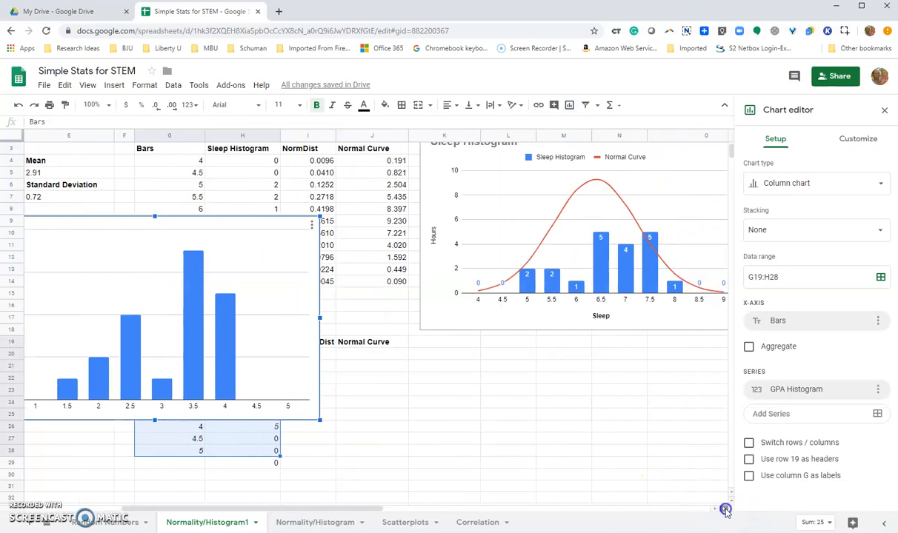
pyautogui.moveTo(185, 215); pyautogui.dragTo(426, 294)
pyautogui.moveTo(282, 303); pyautogui.dragTo(535, 395)
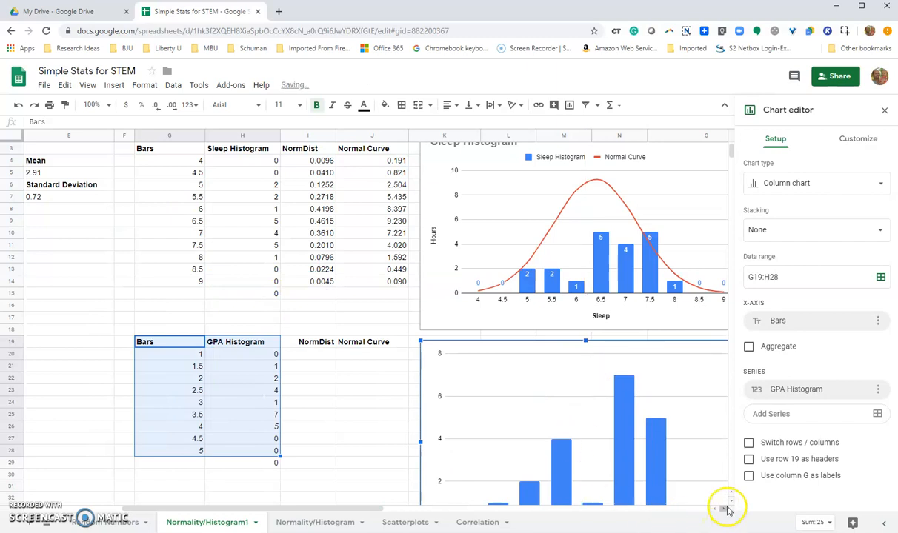
# Step: Examine the whole GPA column chart alongside its frequency table and the GPA mean in cell E5
pyautogui.scroll(-2, 727, 507)
pyautogui.scroll(-3, 731, 503)
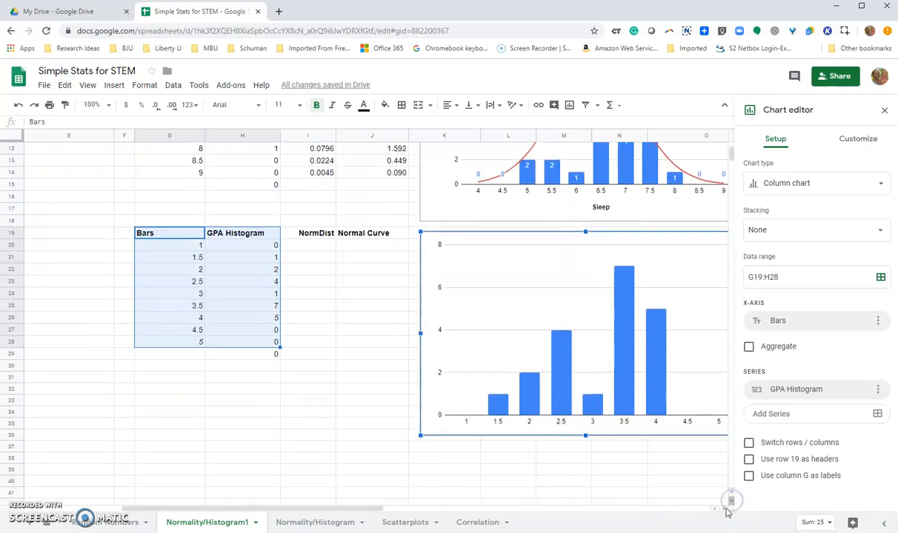
pyautogui.hscroll(2, 724, 511)
pyautogui.hscroll(-3, 714, 513)
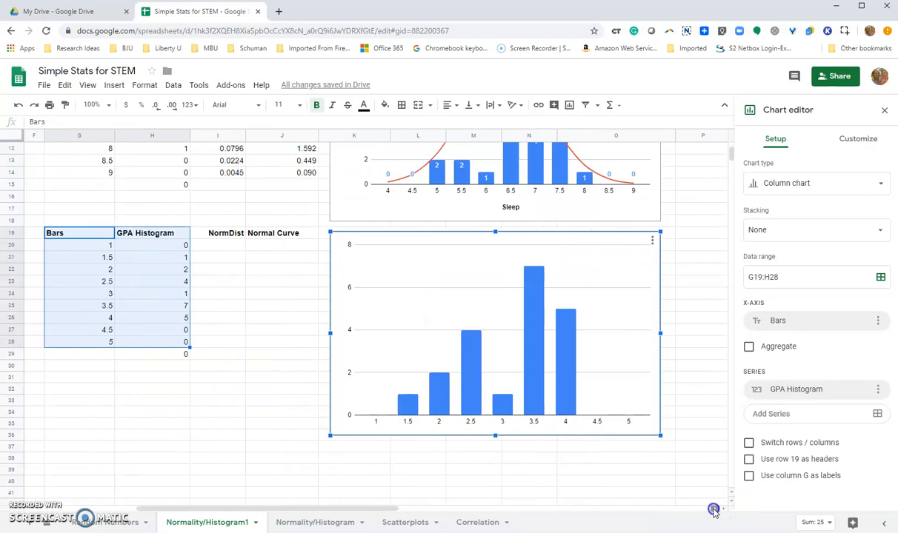
pyautogui.hscroll(1, 724, 513)
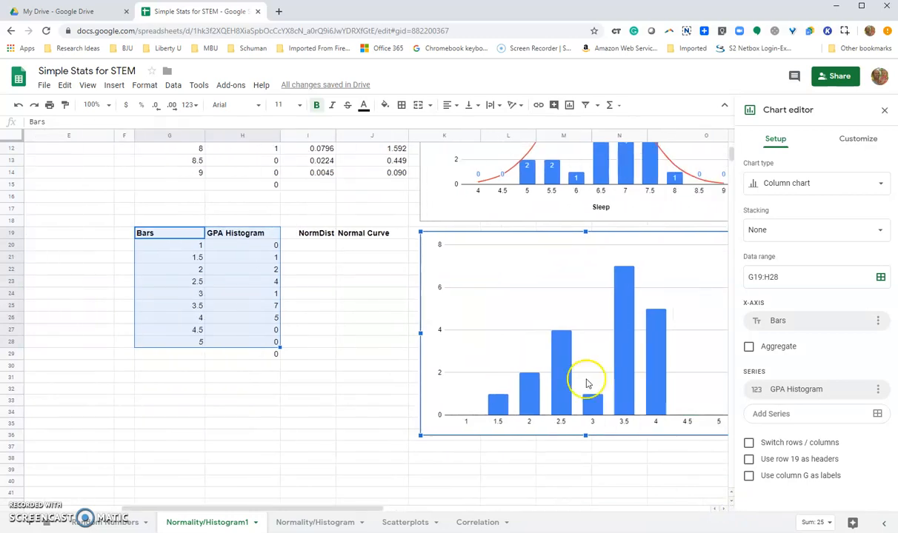
pyautogui.moveTo(623, 411)
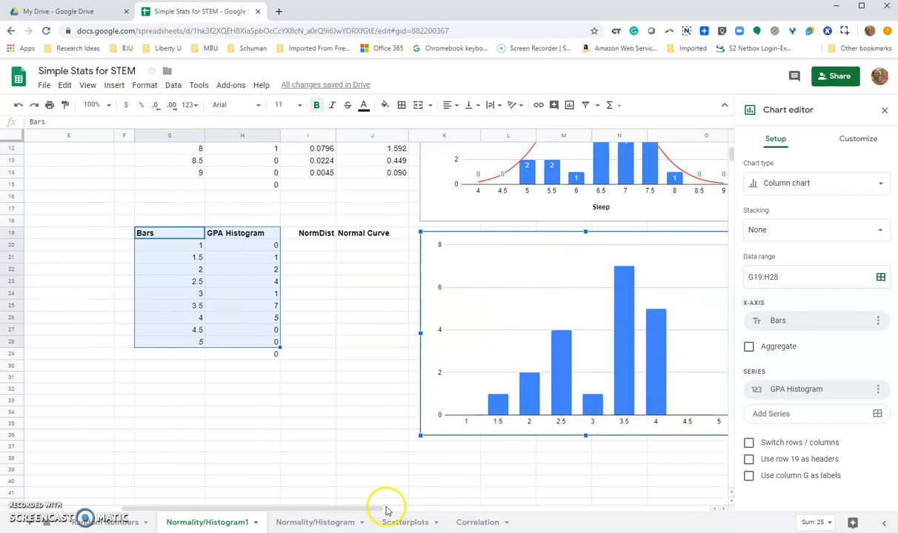
pyautogui.moveTo(389, 509); pyautogui.dragTo(376, 512)
pyautogui.scroll(4, 237, 335)
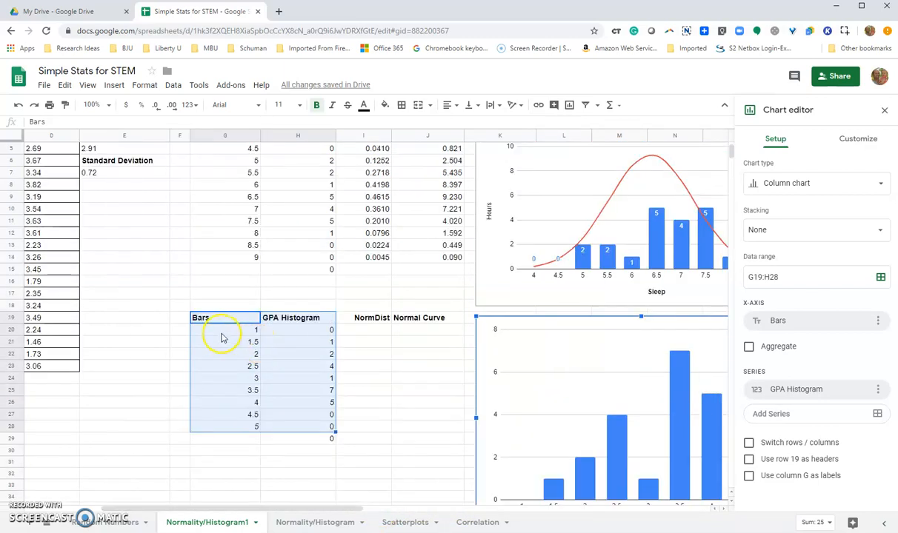
pyautogui.click(100, 199)
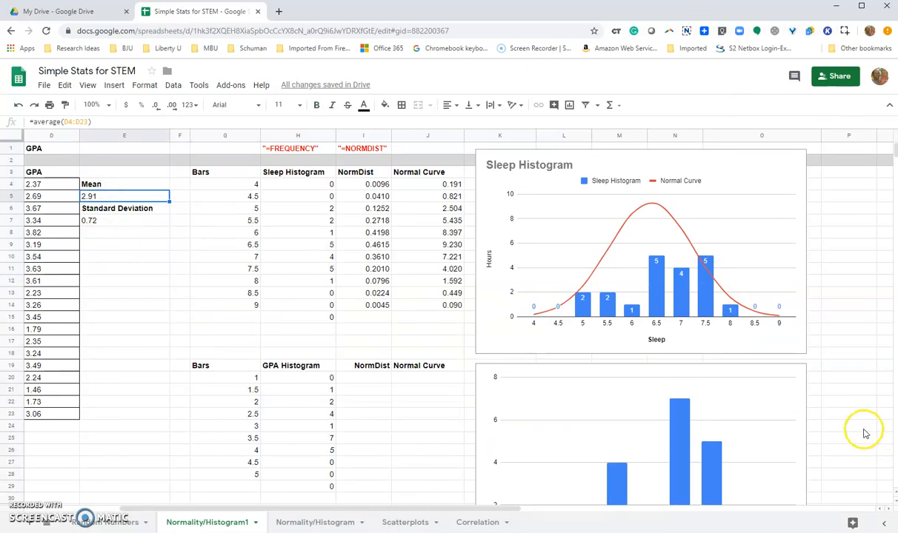
# Step: Edit the GPA chart to use row 19 as headers and change its chart type to Combo chart
pyautogui.scroll(-3, 852, 430)
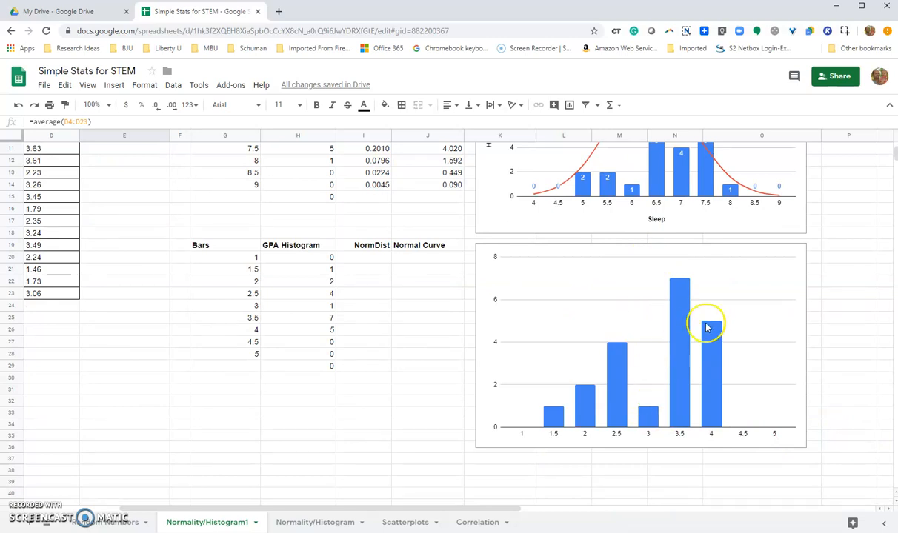
pyautogui.click(589, 253)
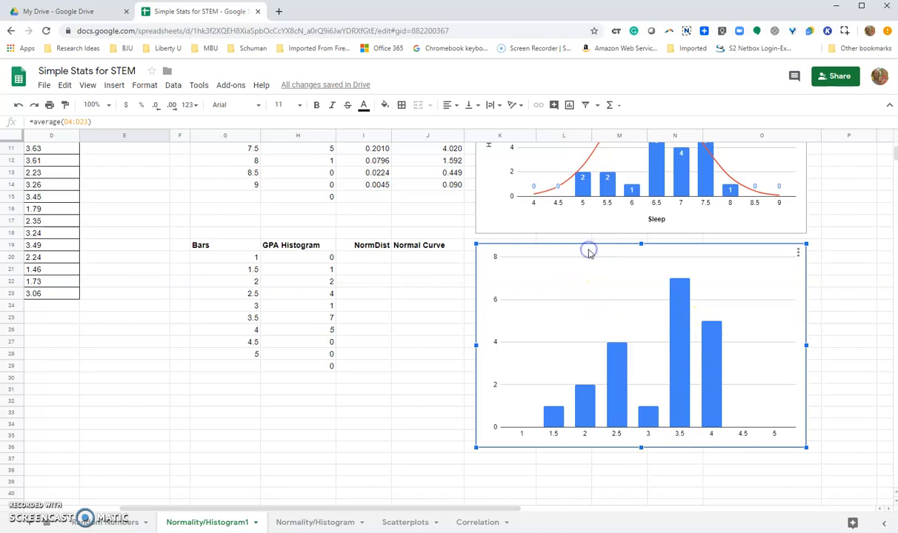
pyautogui.doubleClick(756, 253)
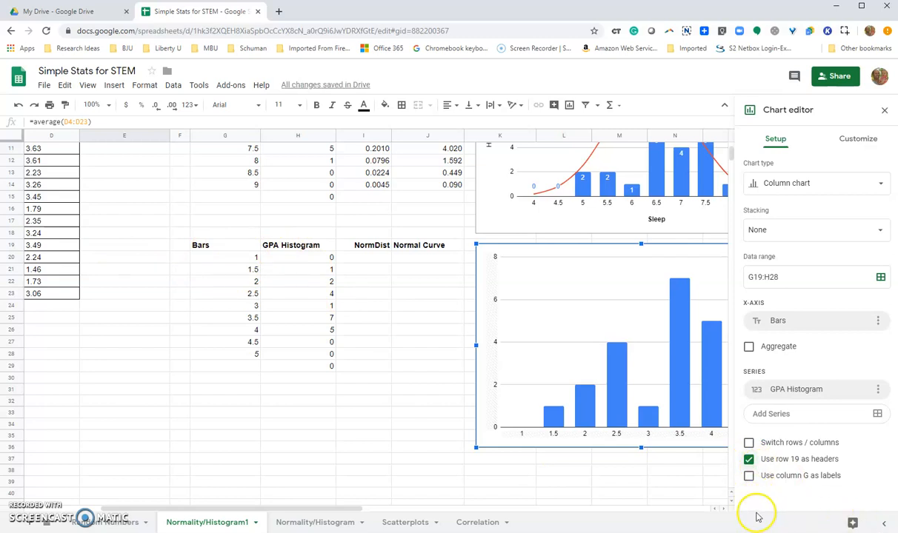
pyautogui.click(725, 510)
pyautogui.click(725, 510)
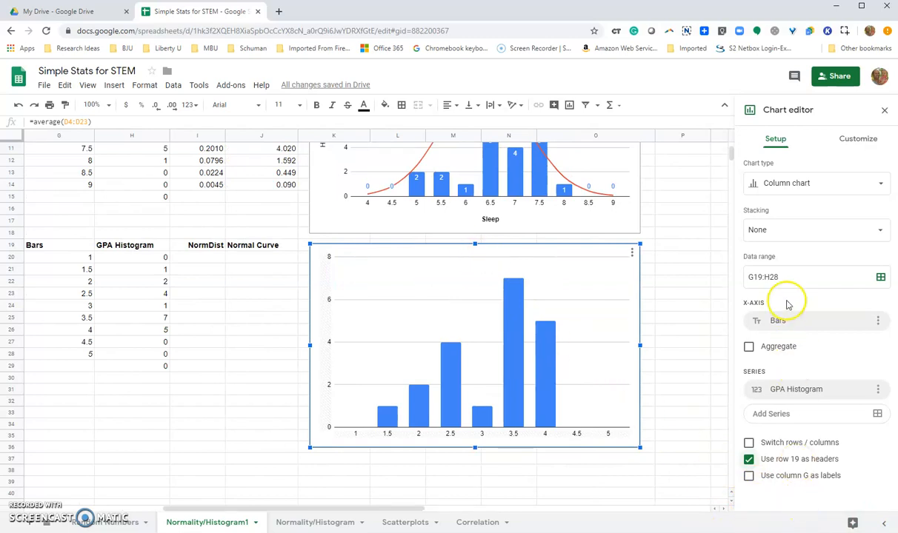
pyautogui.click(749, 477)
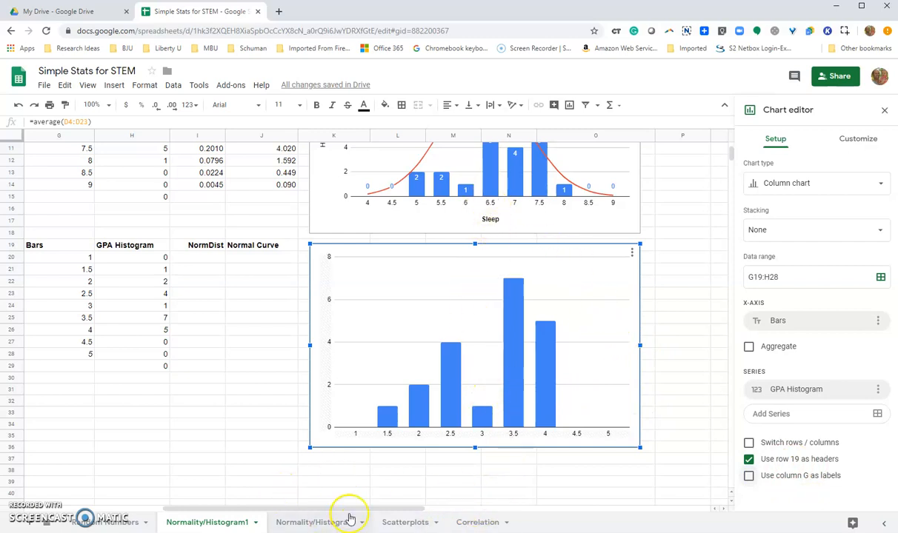
pyautogui.click(801, 185)
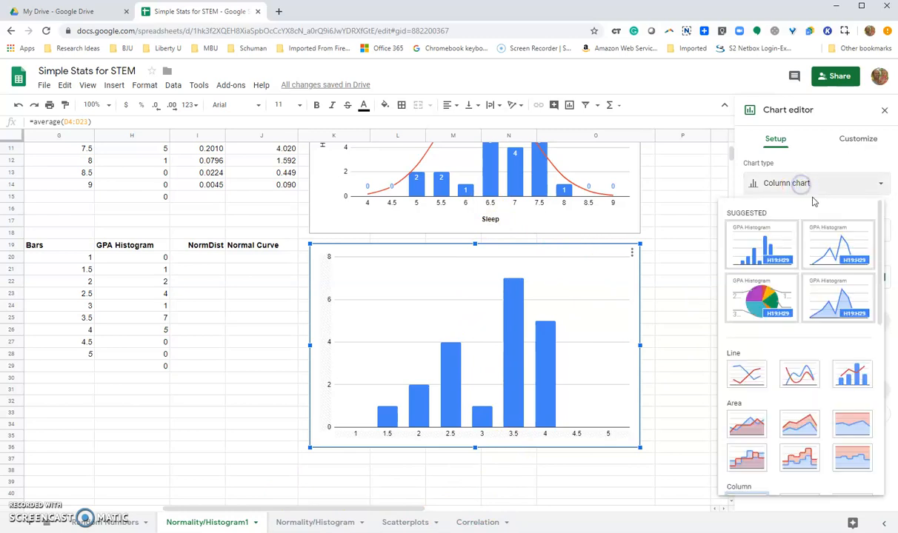
pyautogui.click(852, 378)
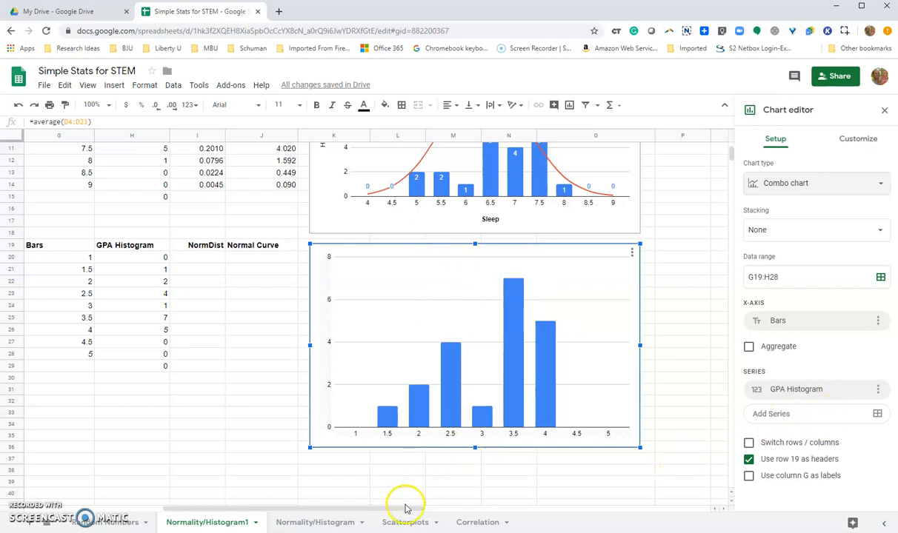
pyautogui.click(283, 393)
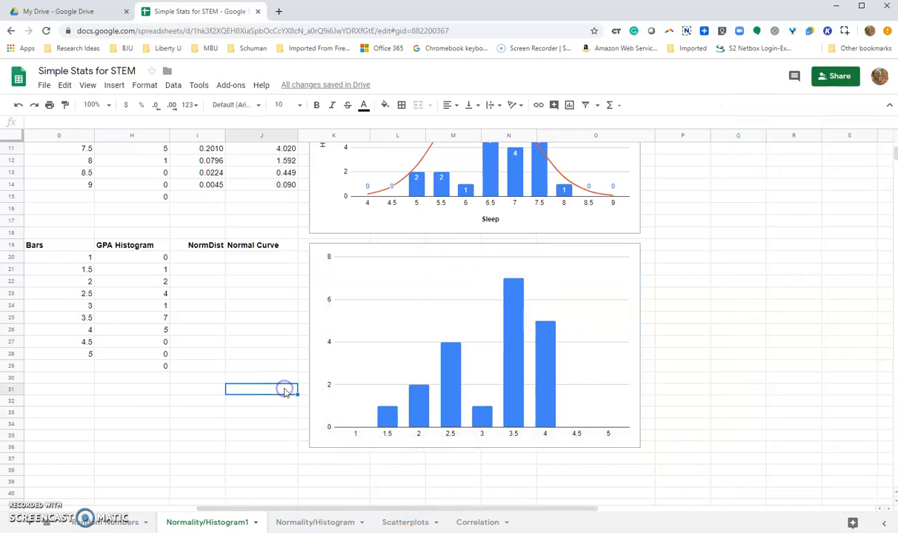
# Step: Start a NORMDIST formula in I20, the first NormDist cell of the GPA table, using bar value G20 as x
pyautogui.moveTo(370, 506); pyautogui.dragTo(342, 508)
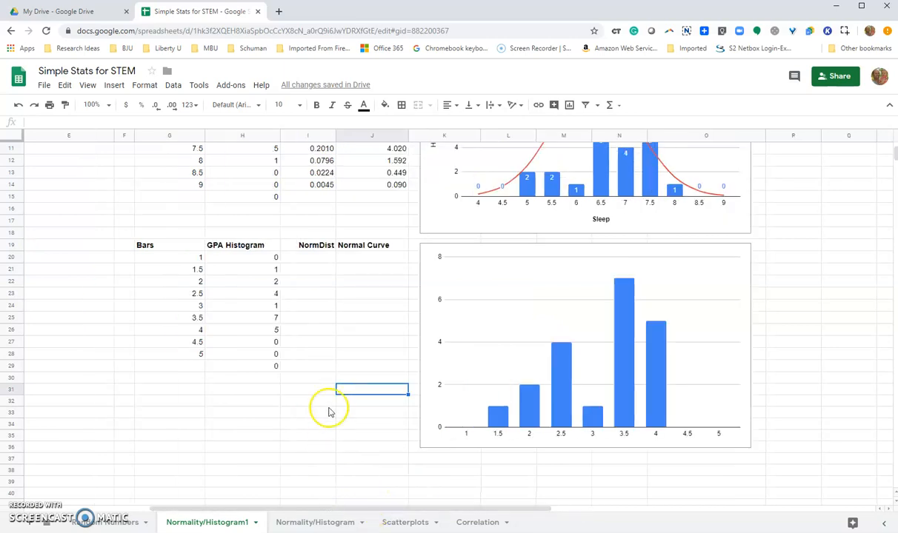
pyautogui.click(326, 261)
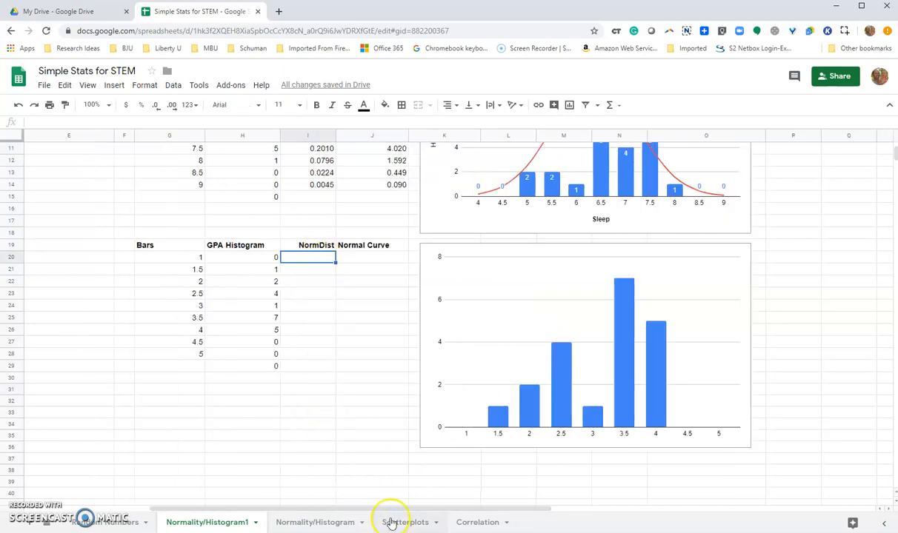
pyautogui.moveTo(385, 510); pyautogui.dragTo(335, 492)
pyautogui.scroll(3, 430, 348)
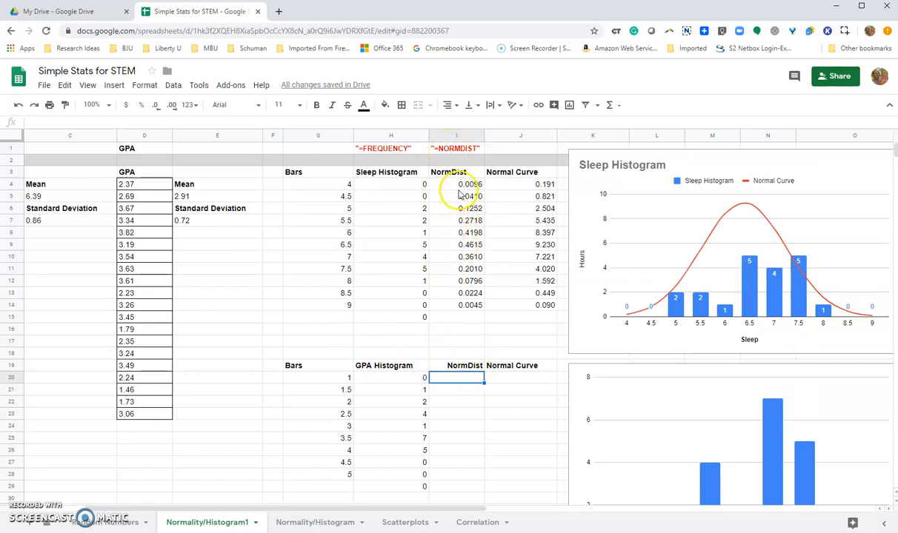
pyautogui.click(307, 124)
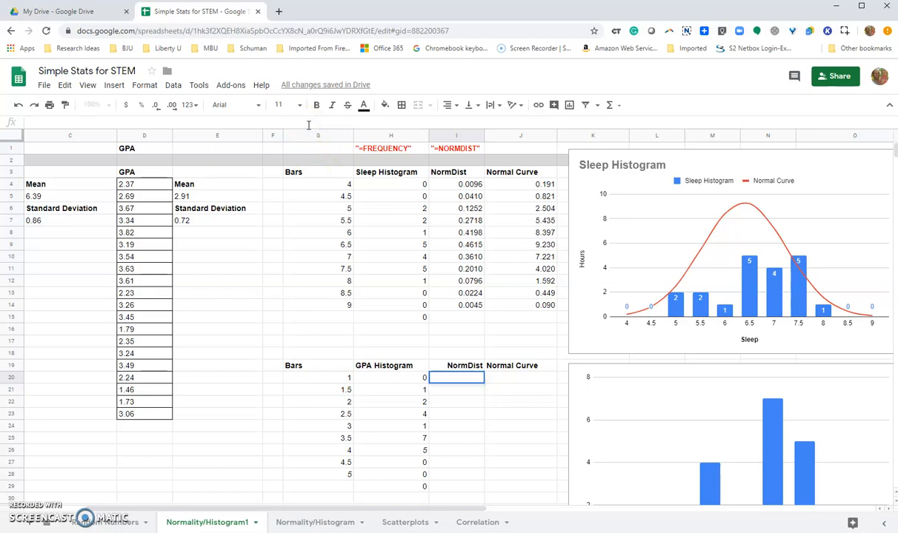
pyautogui.write('=')
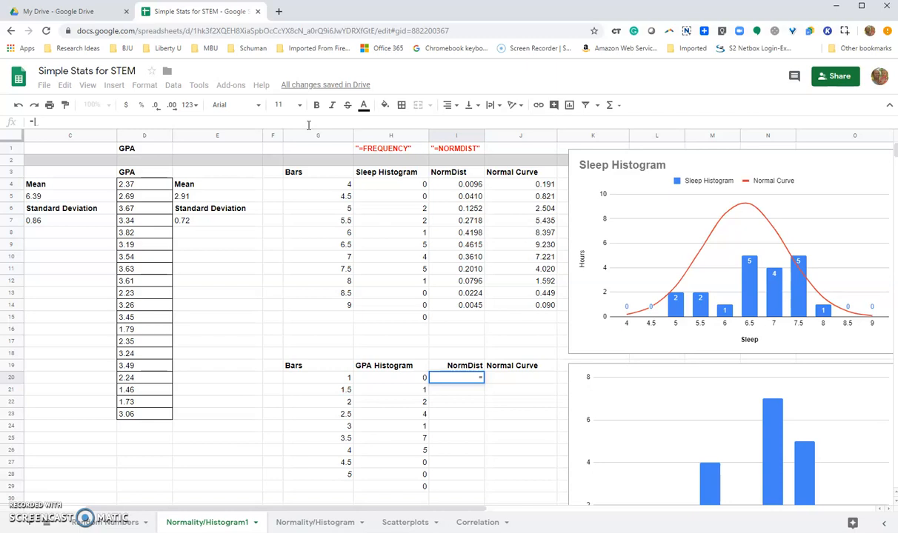
pyautogui.write('normdist')
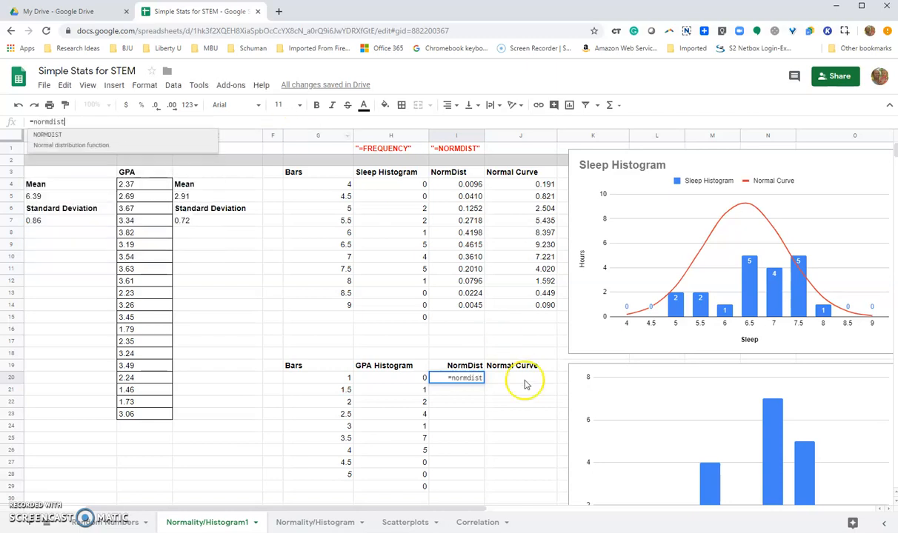
pyautogui.click(74, 140)
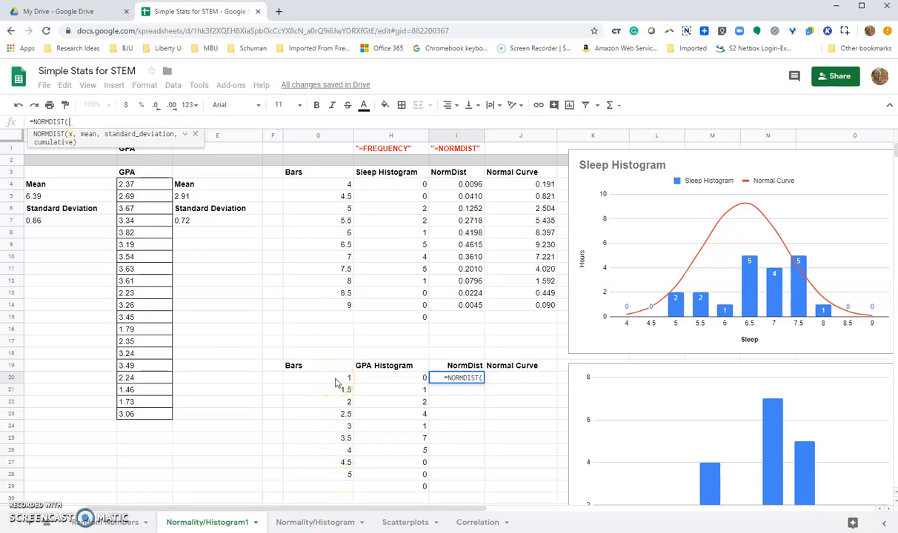
pyautogui.click(336, 382)
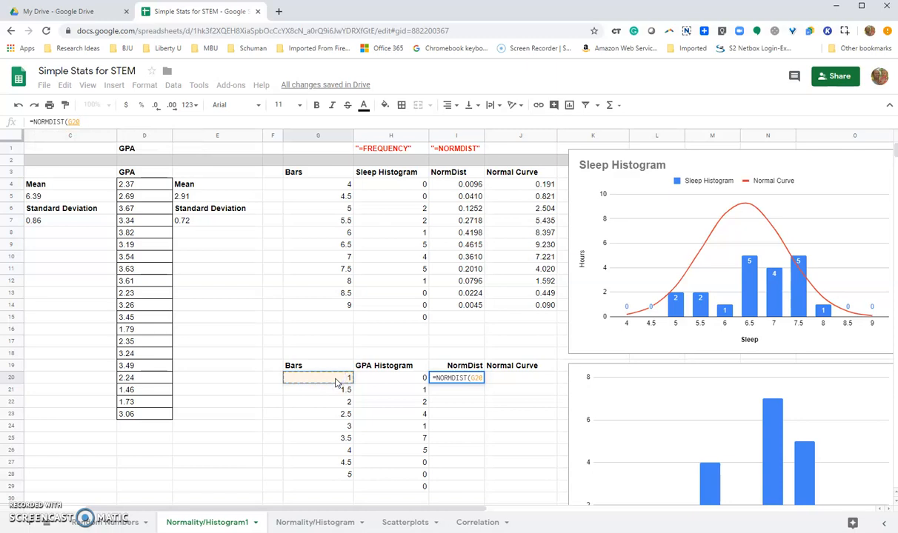
pyautogui.write(',')
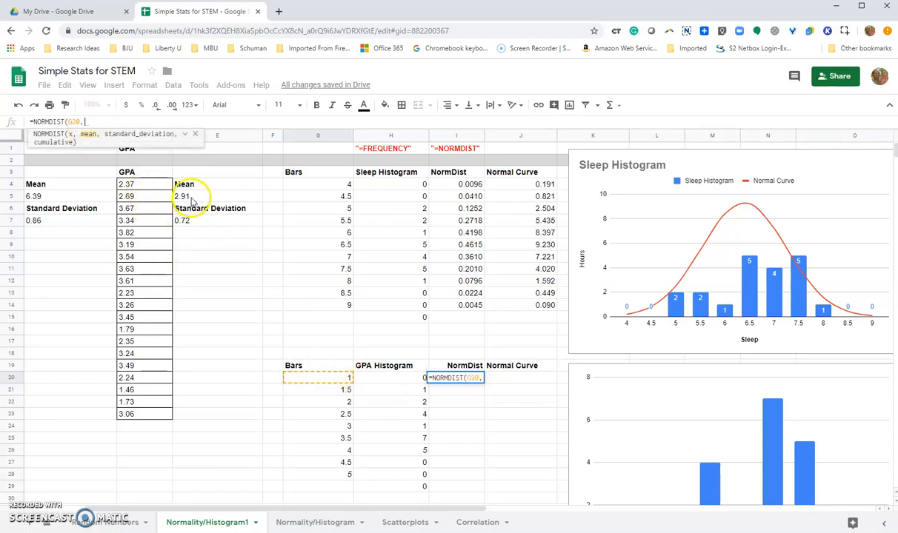
# Step: Complete the I20 formula with $E$5 as mean, $E$7 as standard deviation and false for cumulative
pyautogui.click(191, 199)
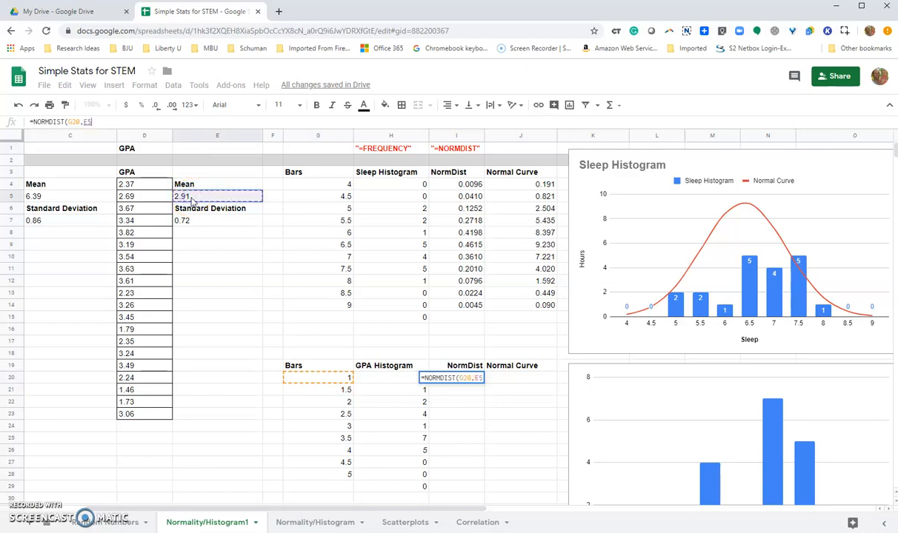
pyautogui.press('F4')
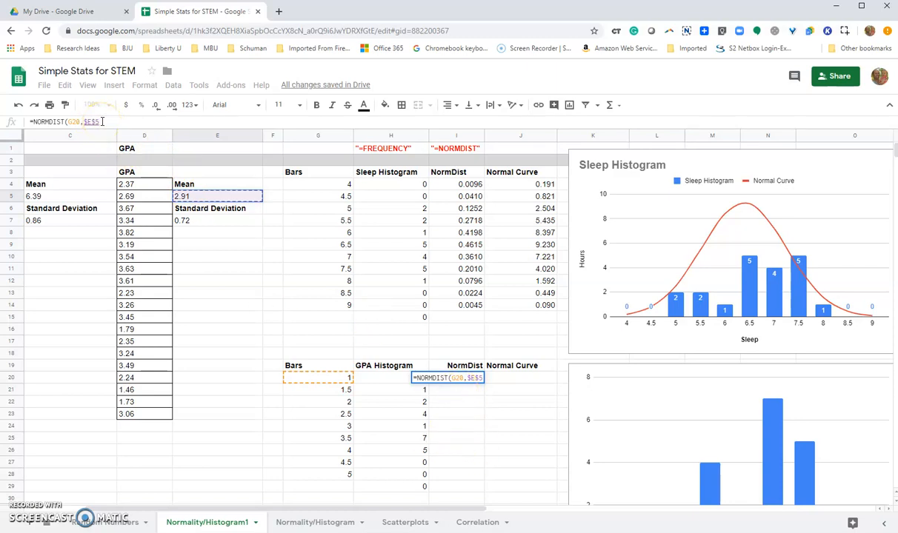
pyautogui.write(',')
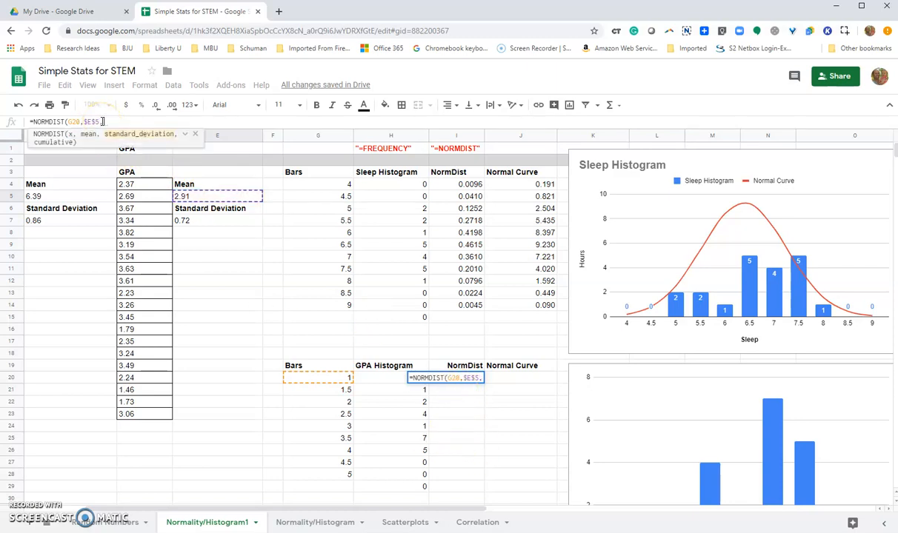
pyautogui.click(197, 224)
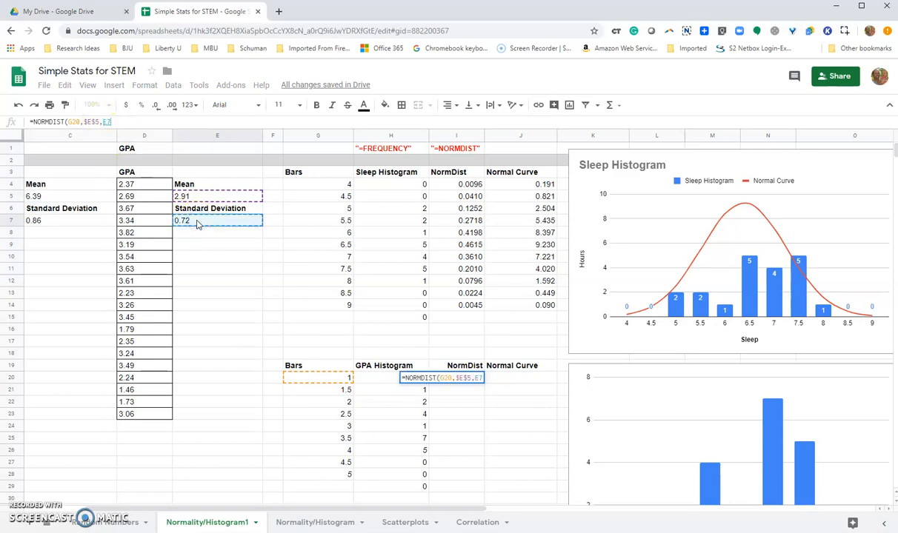
pyautogui.press('F4')
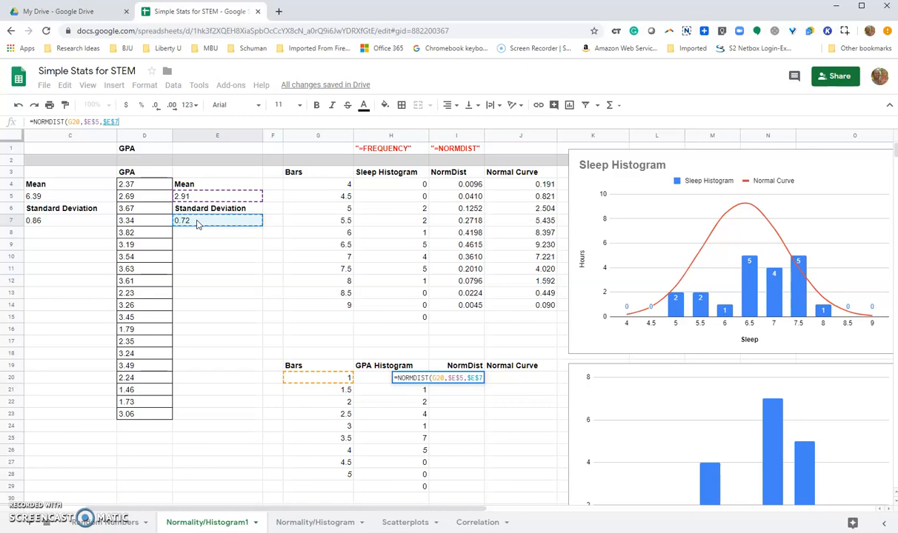
pyautogui.write(',false')
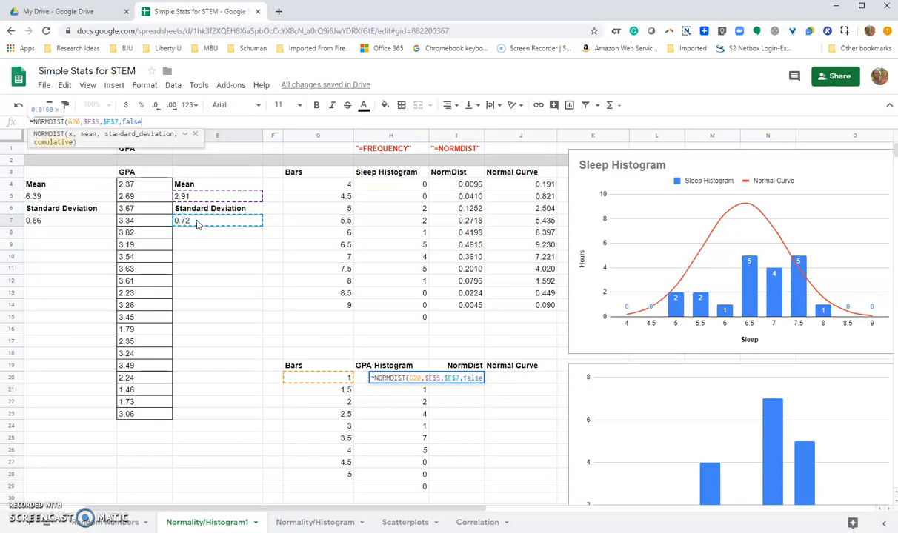
pyautogui.write(')')
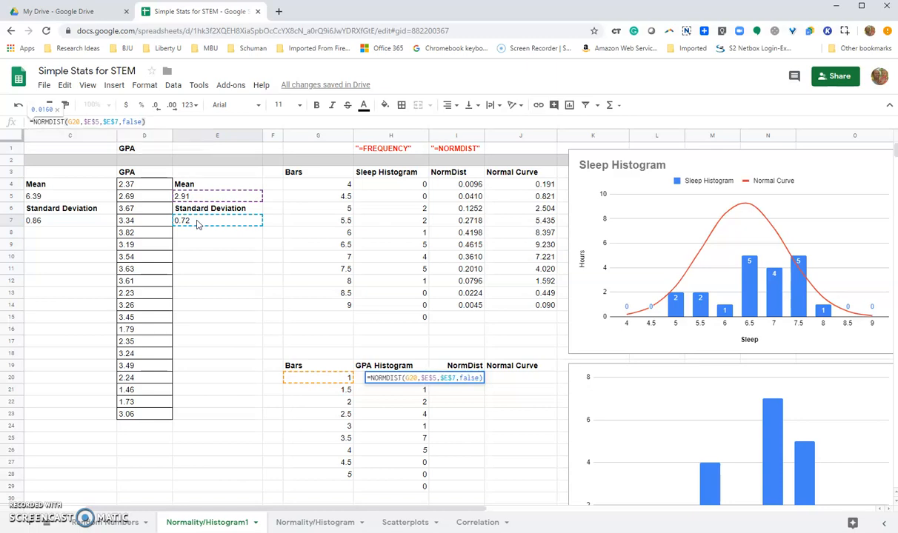
pyautogui.press('Return')
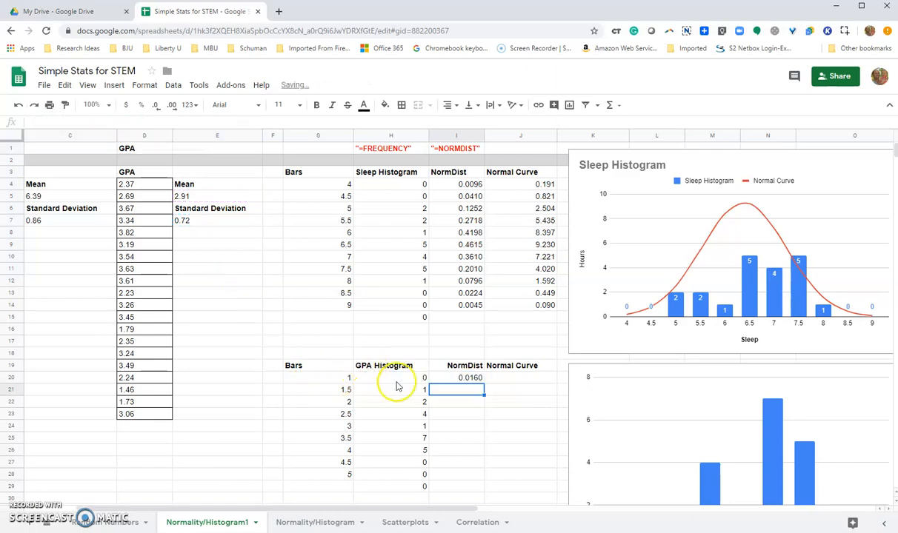
# Step: Fill the NORMDIST formula from I20 down through I28, covering every GPA bar value
pyautogui.click(470, 377)
pyautogui.scroll(-1, 474, 384)
pyautogui.scroll(-2, 474, 384)
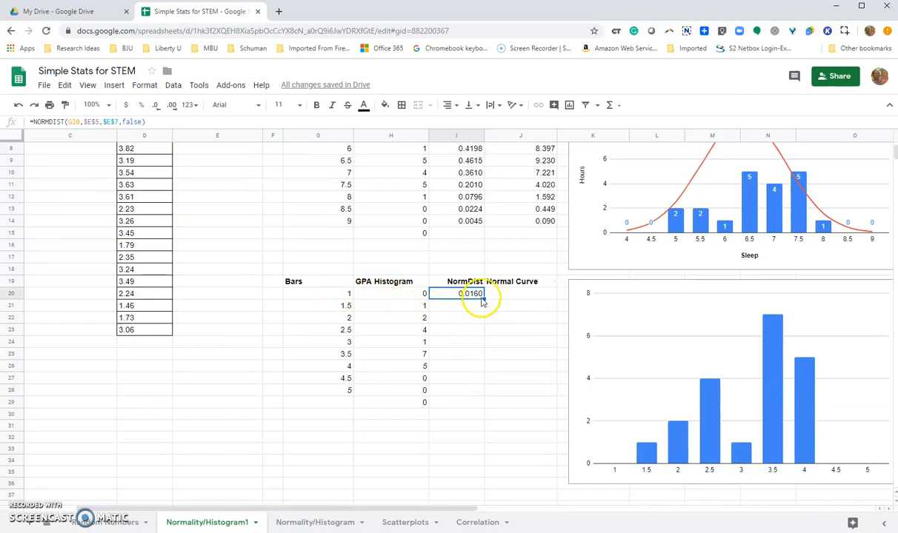
pyautogui.moveTo(475, 382); pyautogui.dragTo(478, 393)
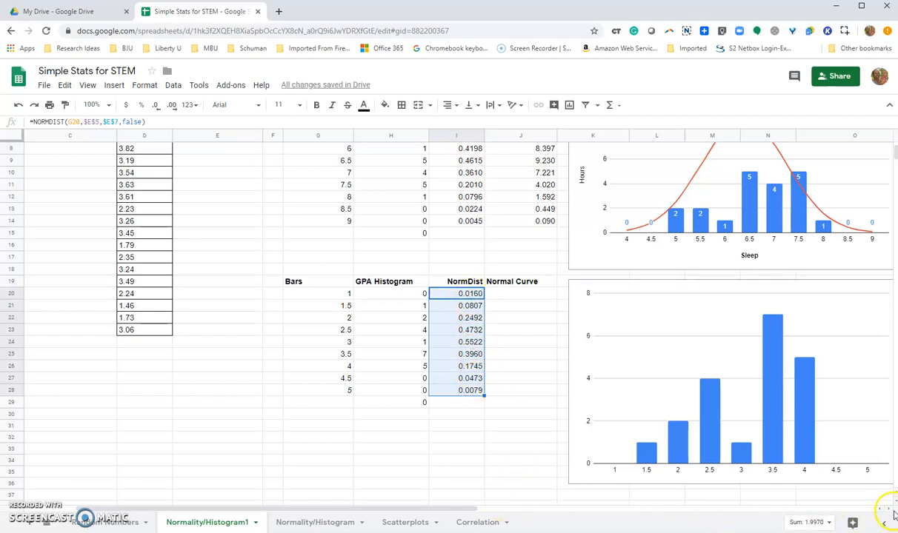
# Step: Check the NORMDIST formulas in I21 and I20 and compare the GPA table with the Sleep Histogram's Normal Curve column
pyautogui.click(889, 509)
pyautogui.click(889, 509)
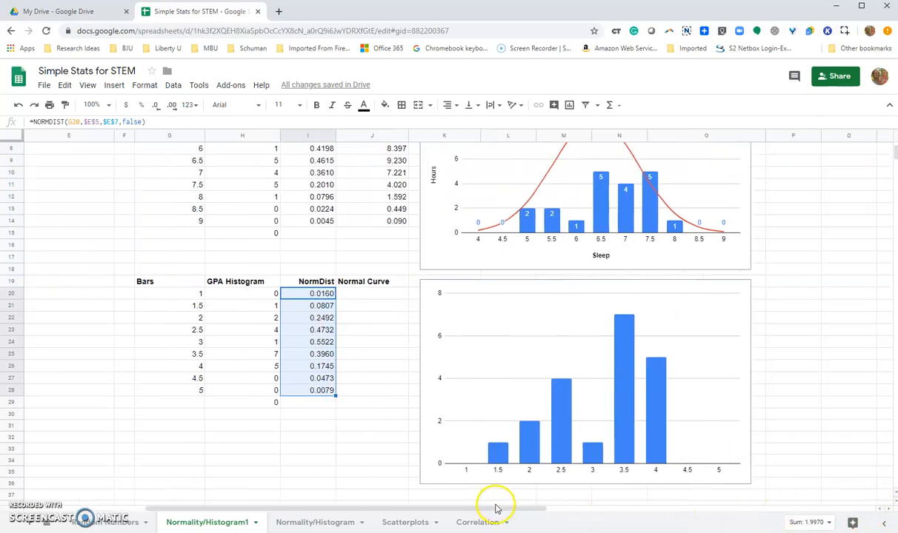
pyautogui.moveTo(493, 509); pyautogui.dragTo(477, 509)
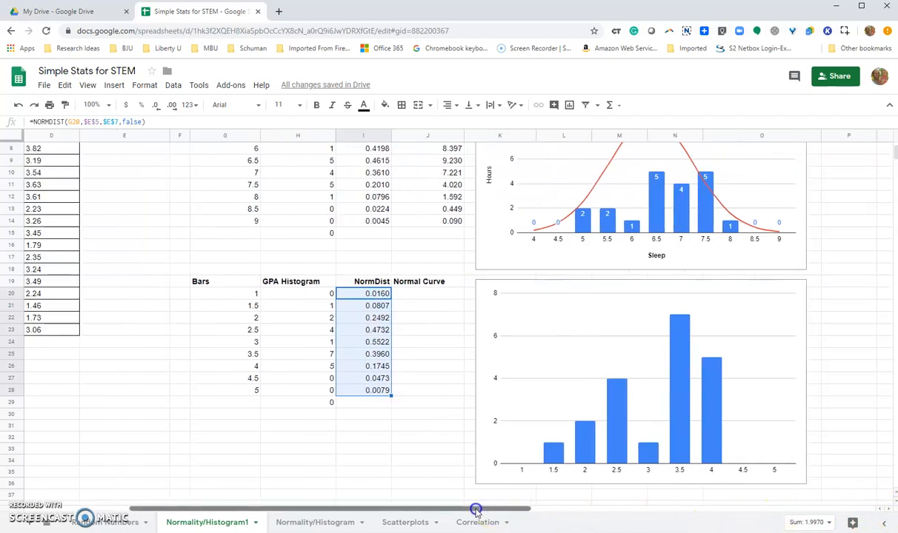
pyautogui.click(364, 307)
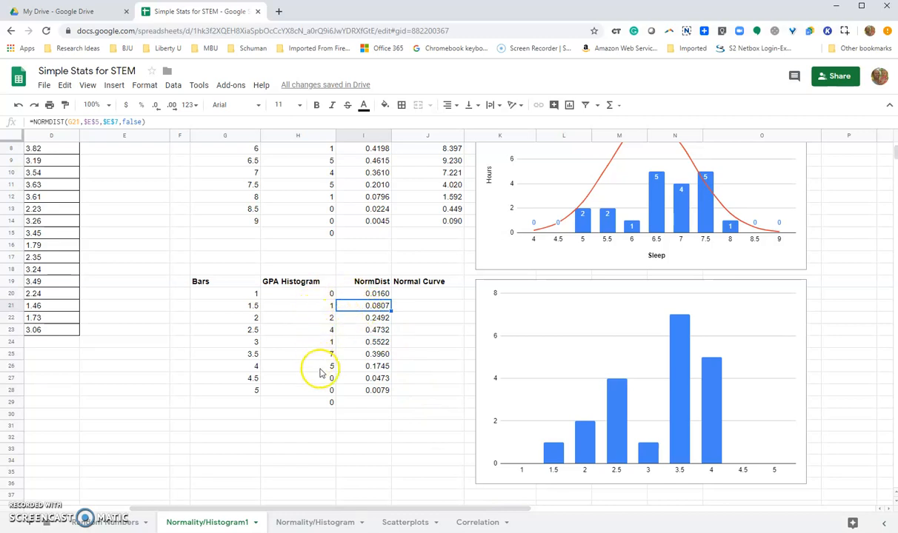
pyautogui.scroll(3, 361, 387)
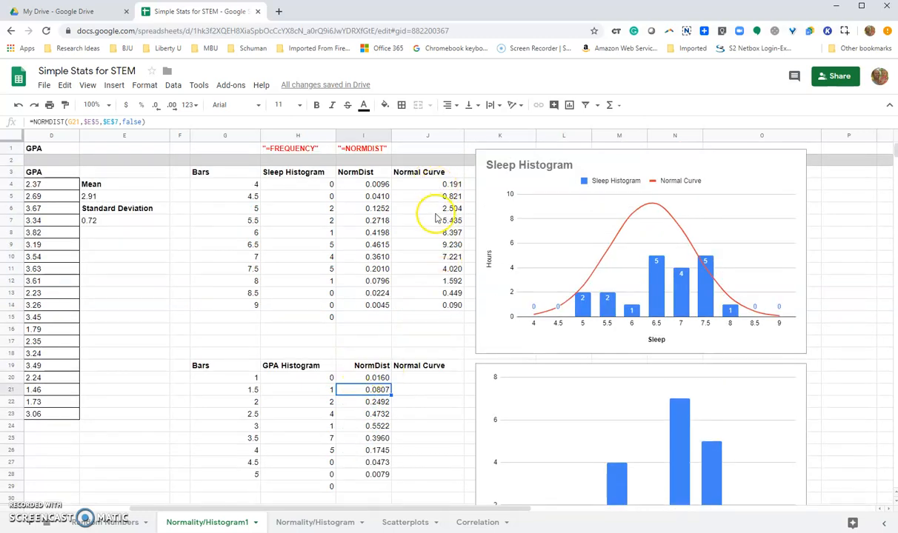
pyautogui.scroll(-1, 415, 219)
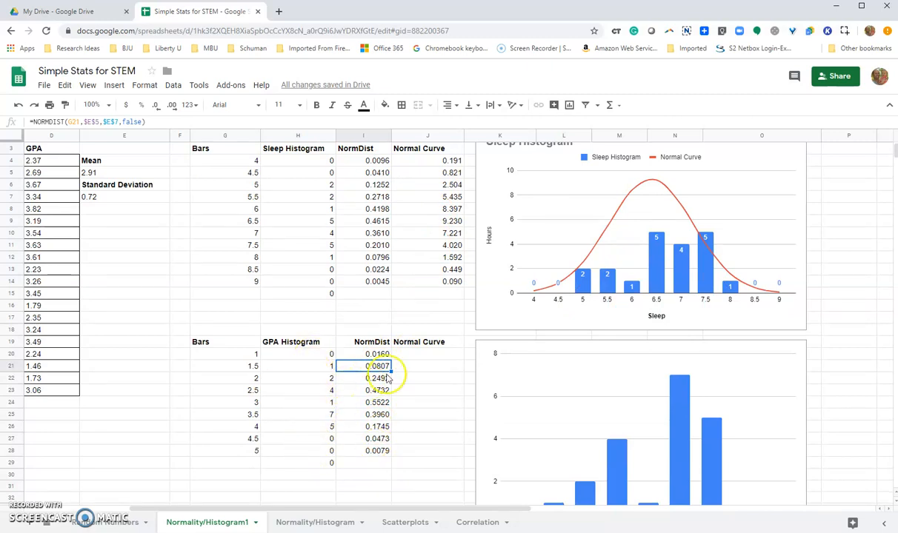
pyautogui.click(403, 354)
pyautogui.scroll(1, 404, 358)
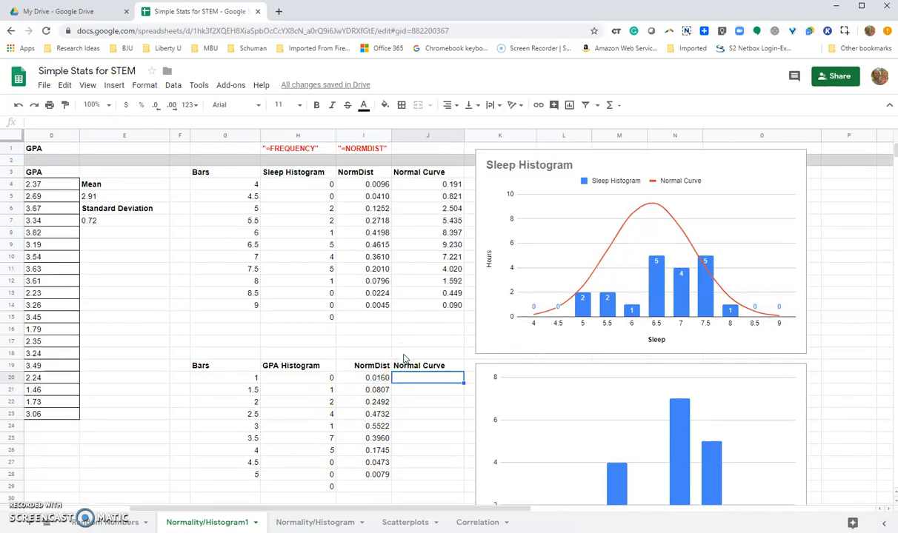
pyautogui.click(377, 379)
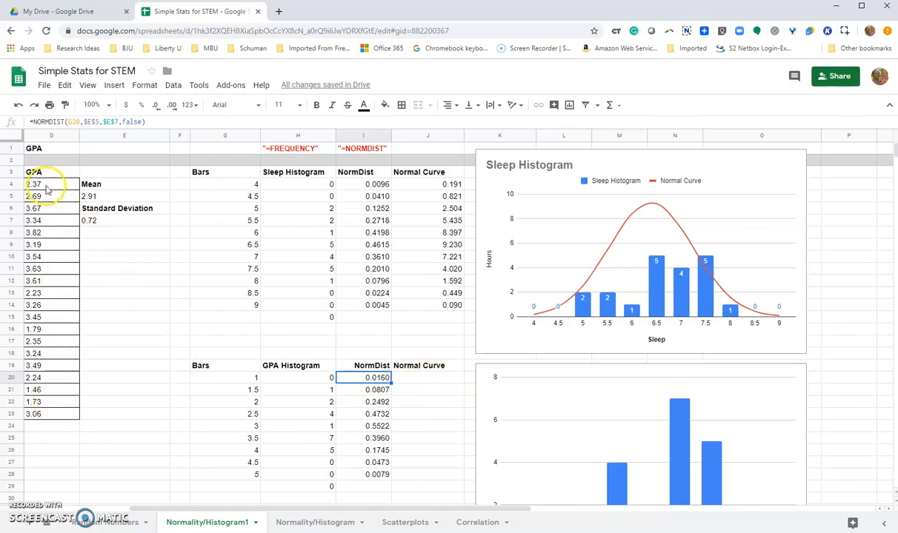
# Step: Enter the formula =I20*20 in J20, the first Normal Curve cell of the GPA table
pyautogui.click(431, 378)
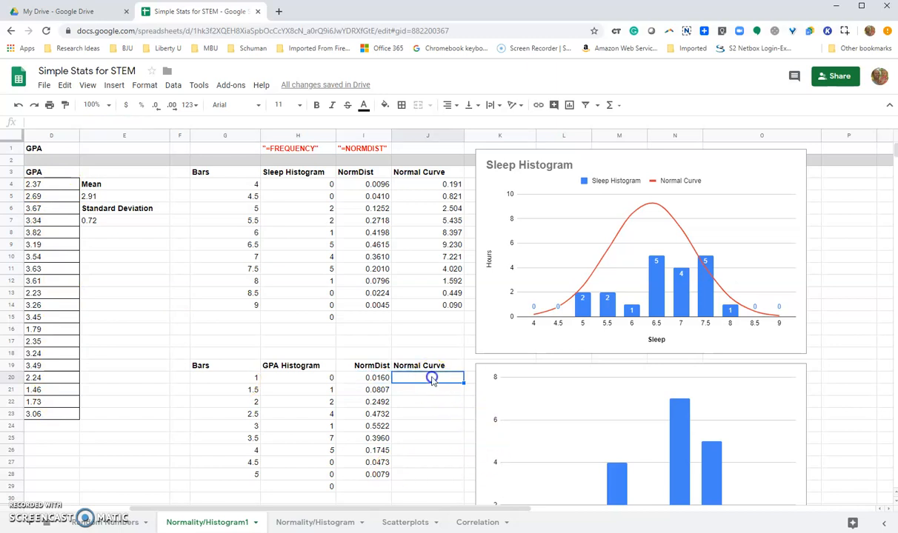
pyautogui.click(254, 122)
pyautogui.write('=')
pyautogui.click(371, 378)
pyautogui.write('*')
pyautogui.write('20')
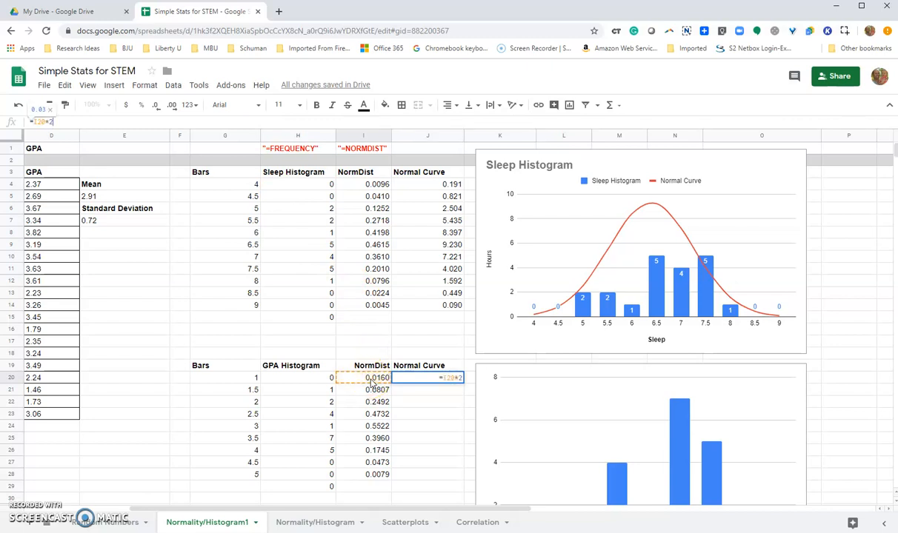
pyautogui.press('Return')
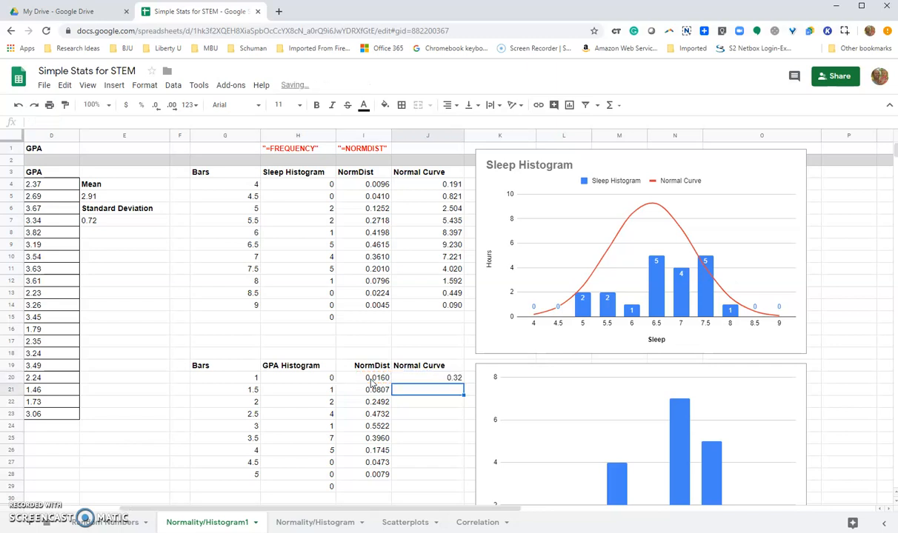
# Step: Fill the Normal Curve formula from J20 down through J28
pyautogui.click(452, 378)
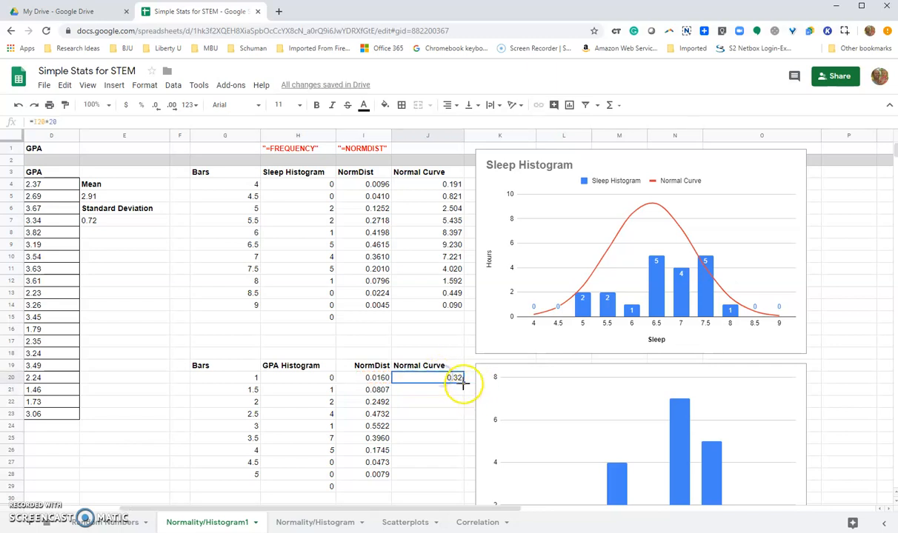
pyautogui.moveTo(457, 470); pyautogui.dragTo(454, 472)
pyautogui.scroll(-1, 445, 472)
pyautogui.scroll(-2, 445, 473)
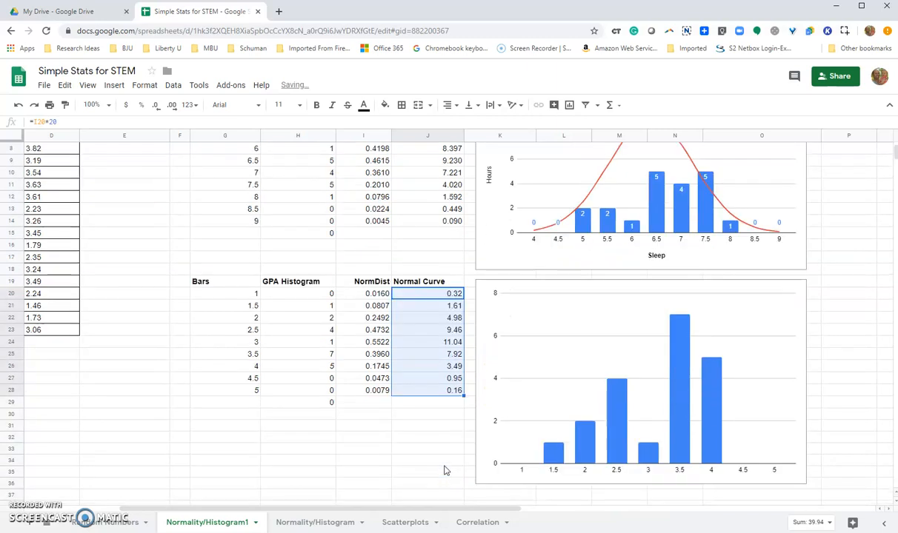
pyautogui.click(410, 403)
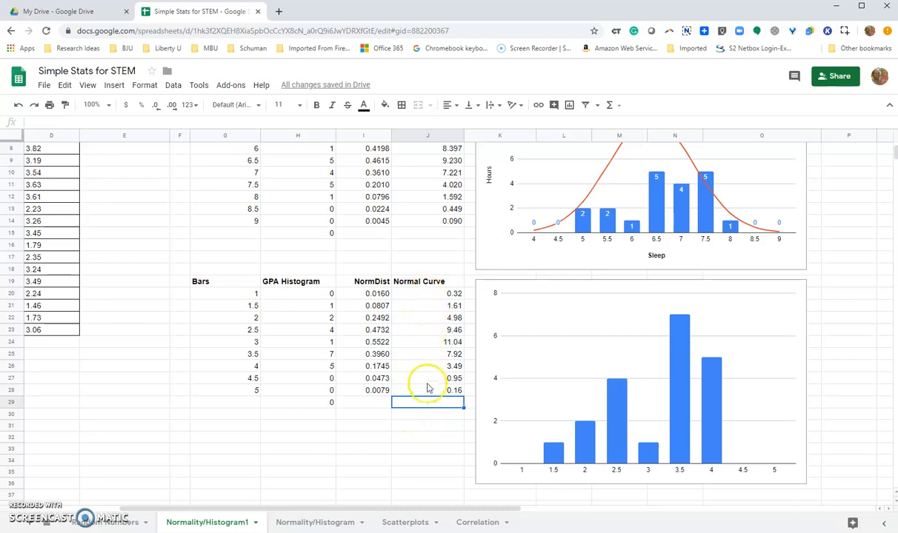
# Step: Check the formulas behind the GPA mean in E5 and the standard deviation in E7
pyautogui.scroll(3, 422, 389)
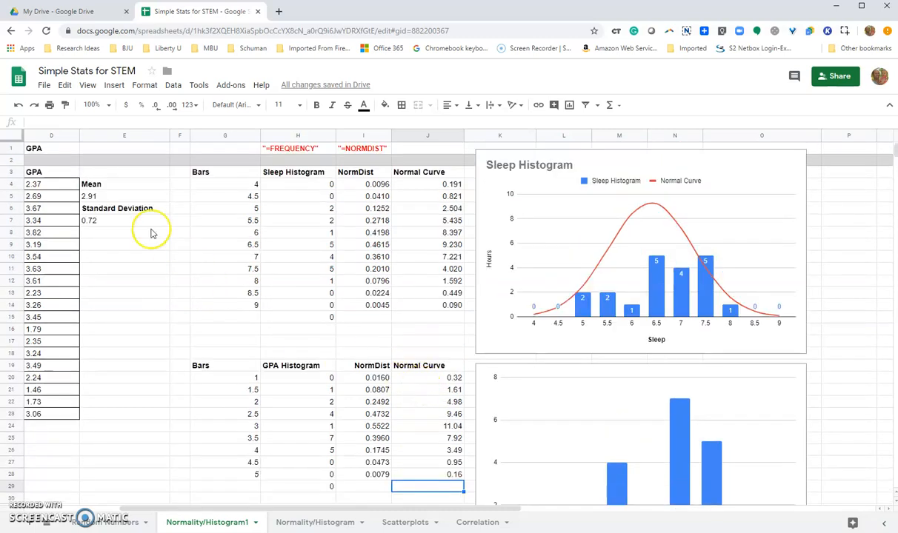
pyautogui.click(107, 198)
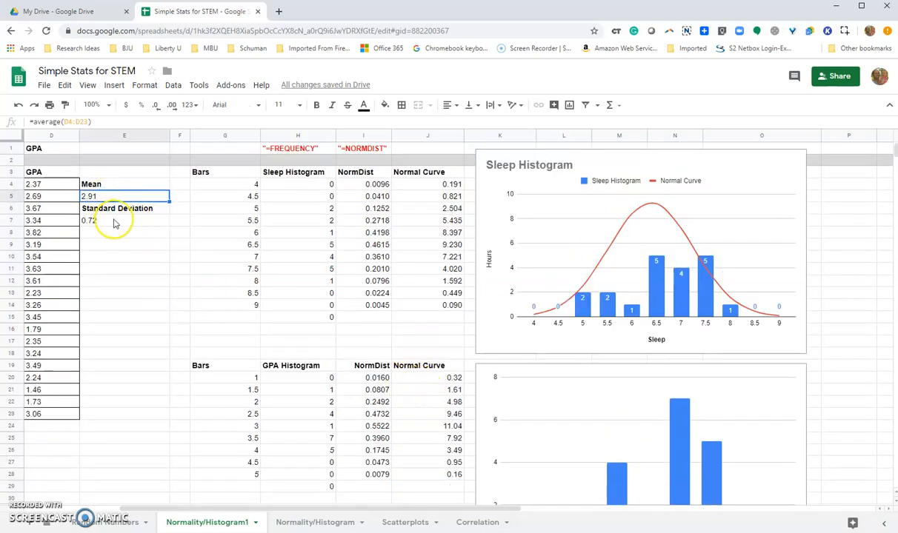
pyautogui.click(115, 221)
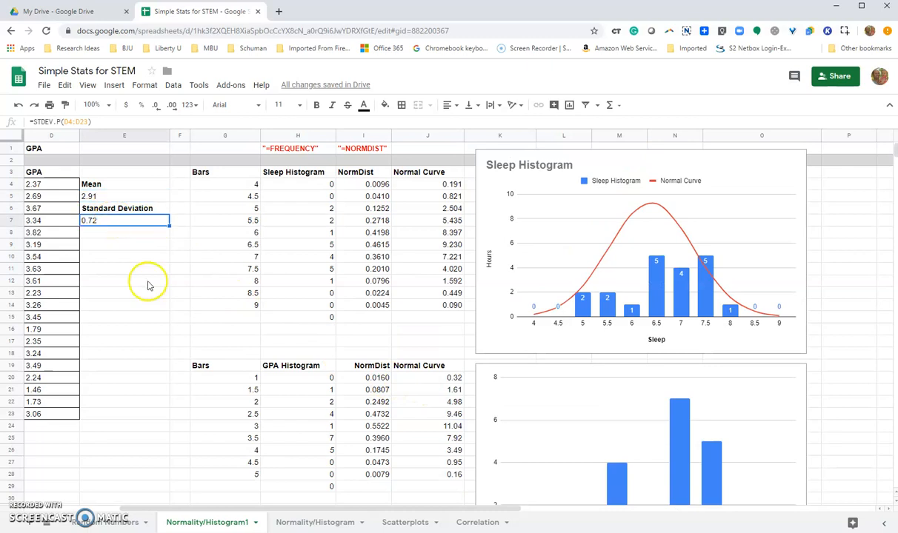
# Step: Compare the GPA Histogram counts with the Normal Curve values for the 3.5, 4 and 5 bars in the GPA table
pyautogui.scroll(-1, 146, 282)
pyautogui.scroll(-2, 215, 340)
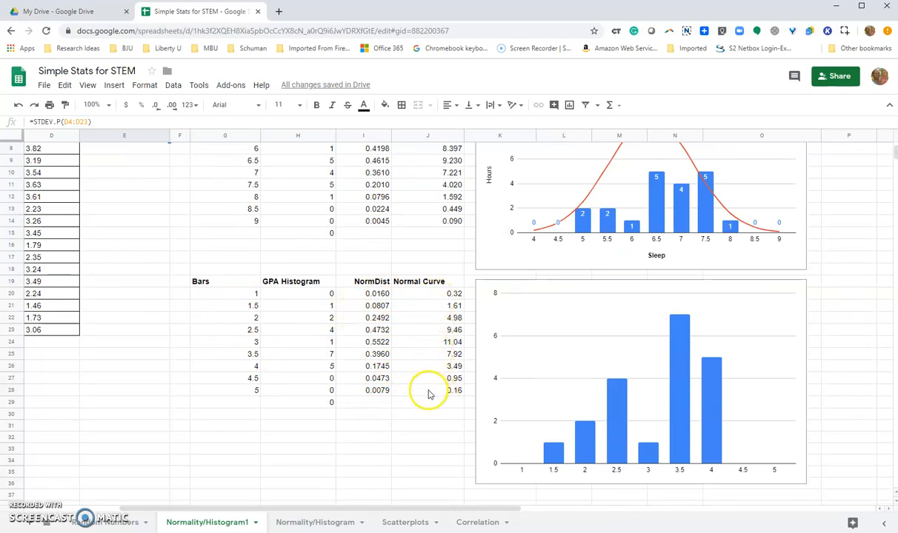
pyautogui.click(427, 391)
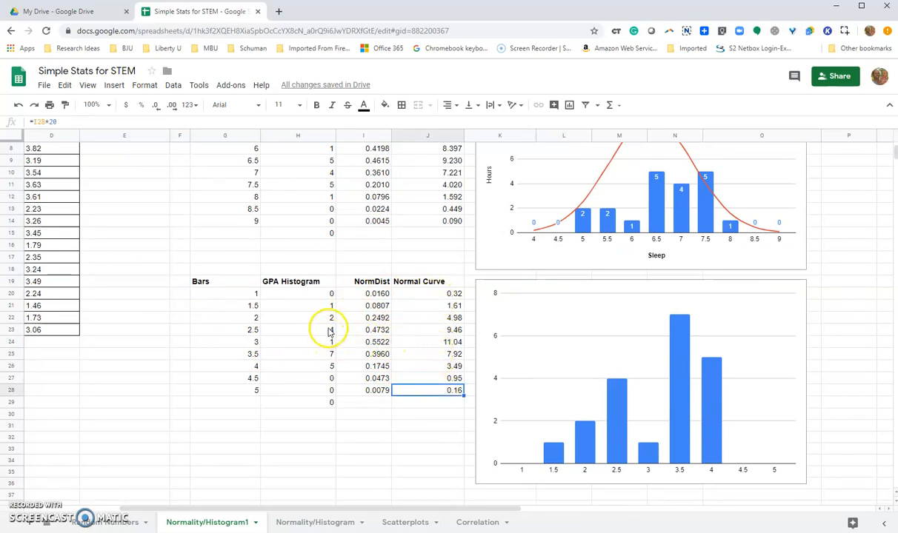
pyautogui.click(421, 355)
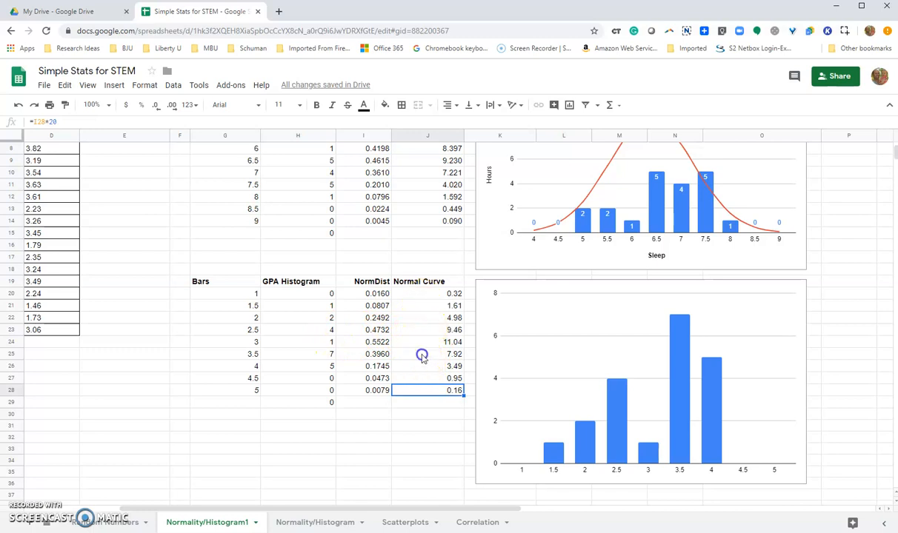
pyautogui.click(323, 354)
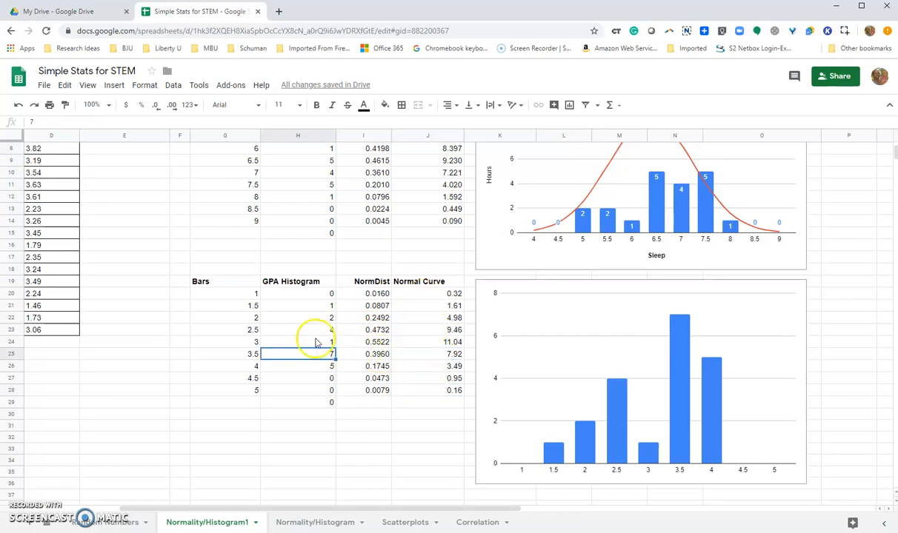
pyautogui.click(411, 342)
pyautogui.click(312, 366)
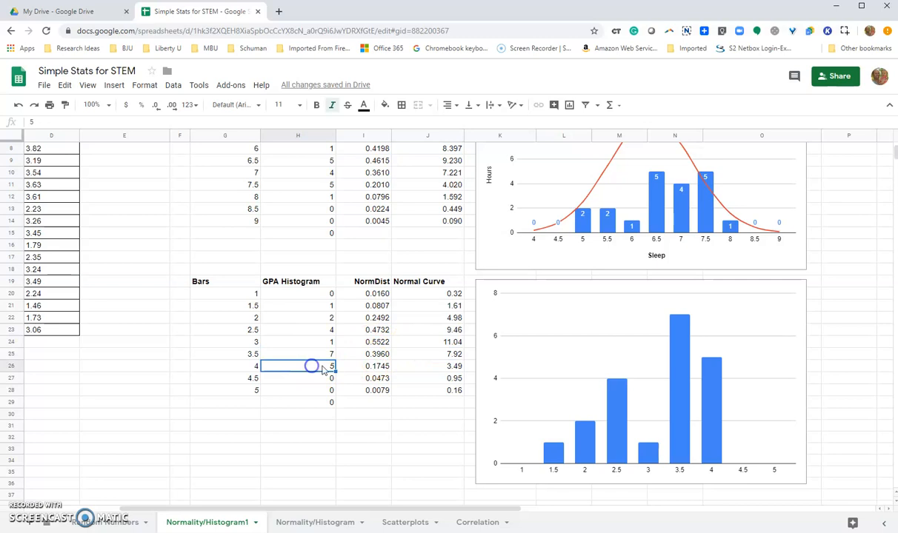
pyautogui.click(419, 369)
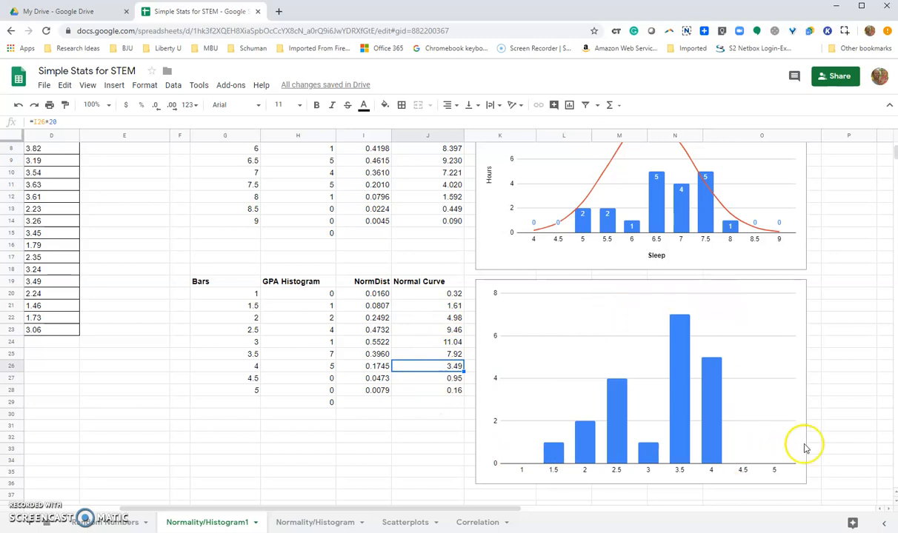
# Step: Add the Normal Curve column, J19:J28, as a second series to the GPA combo chart
pyautogui.scroll(-1, 841, 466)
pyautogui.scroll(-1, 841, 465)
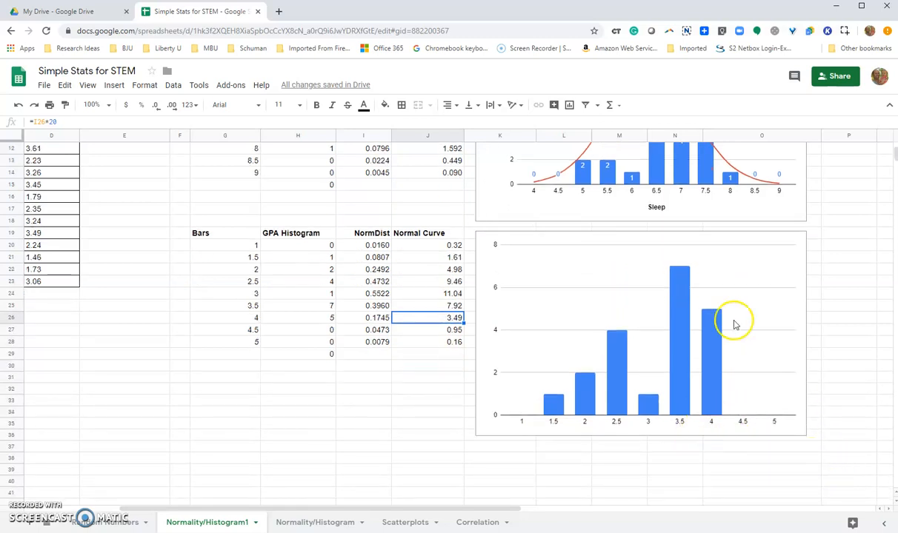
pyautogui.doubleClick(756, 236)
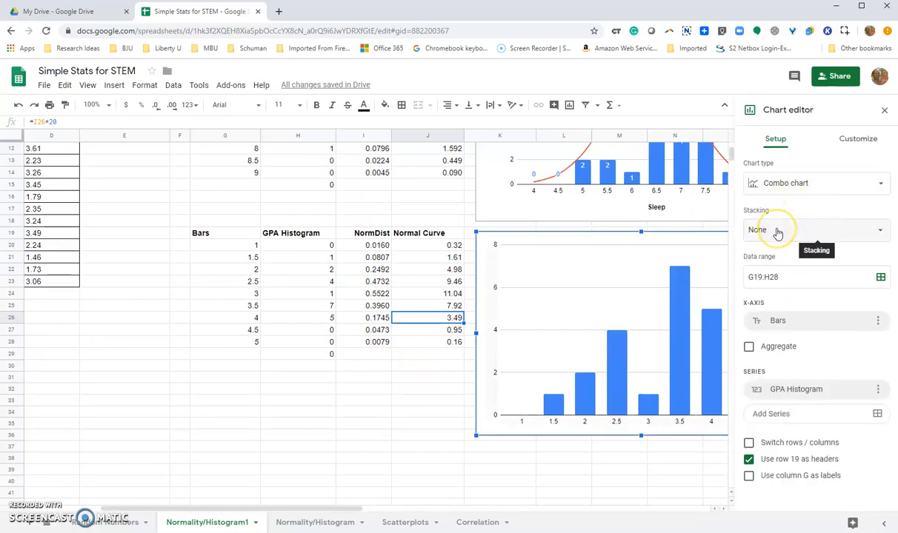
pyautogui.click(786, 415)
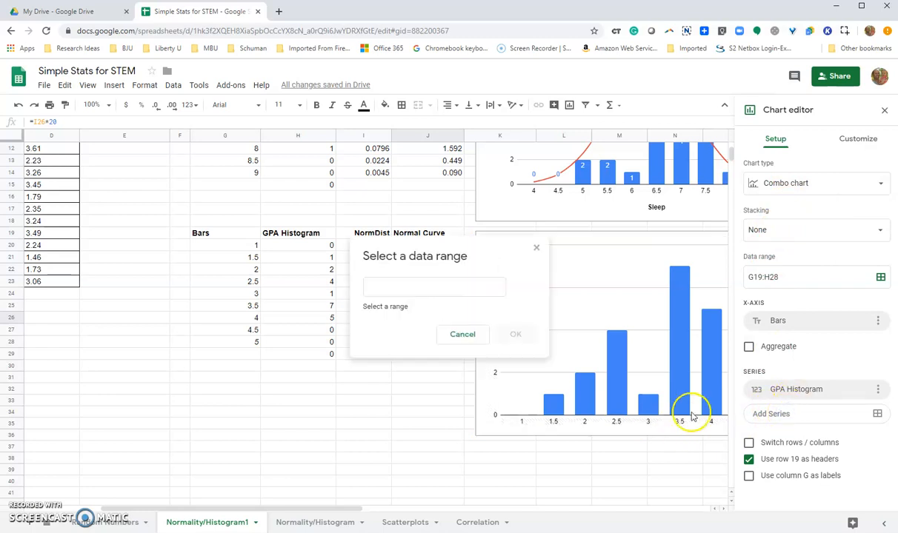
pyautogui.moveTo(493, 247); pyautogui.dragTo(306, 310)
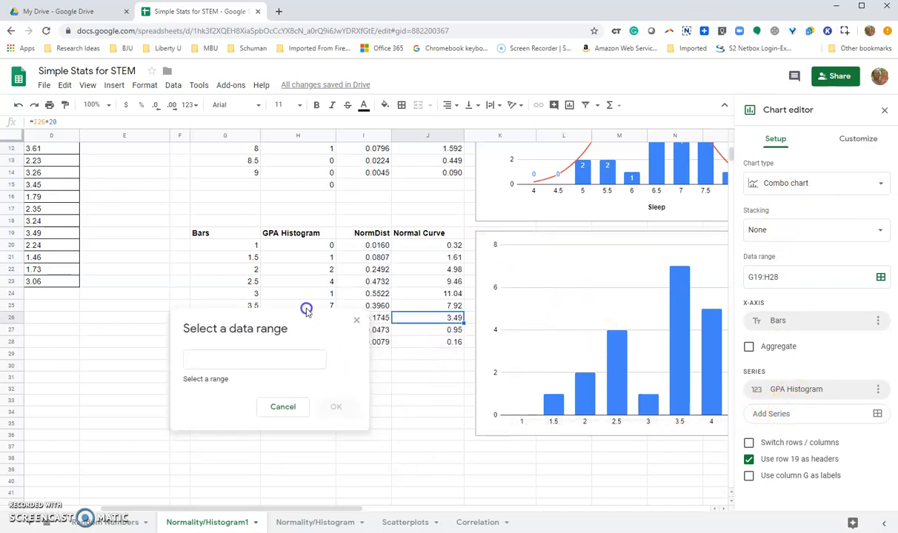
pyautogui.moveTo(437, 232); pyautogui.dragTo(447, 340)
pyautogui.click(319, 369)
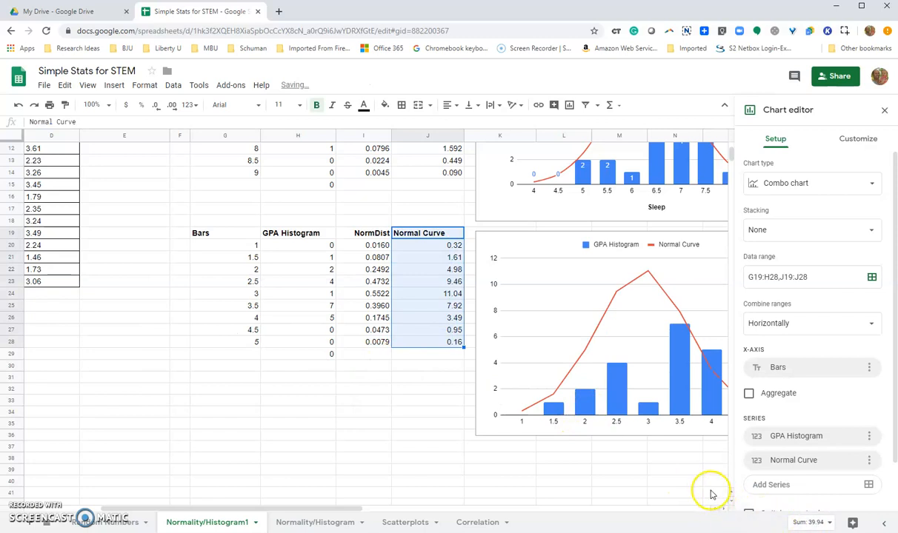
# Step: Turn on smoothing in the GPA chart's style so the Normal Curve line is rounded
pyautogui.click(724, 509)
pyautogui.click(724, 509)
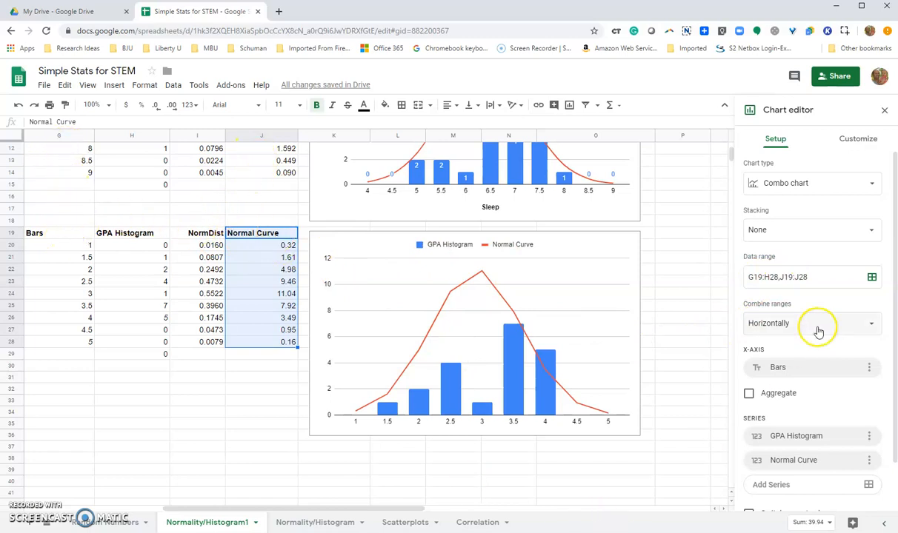
pyautogui.scroll(-2, 786, 423)
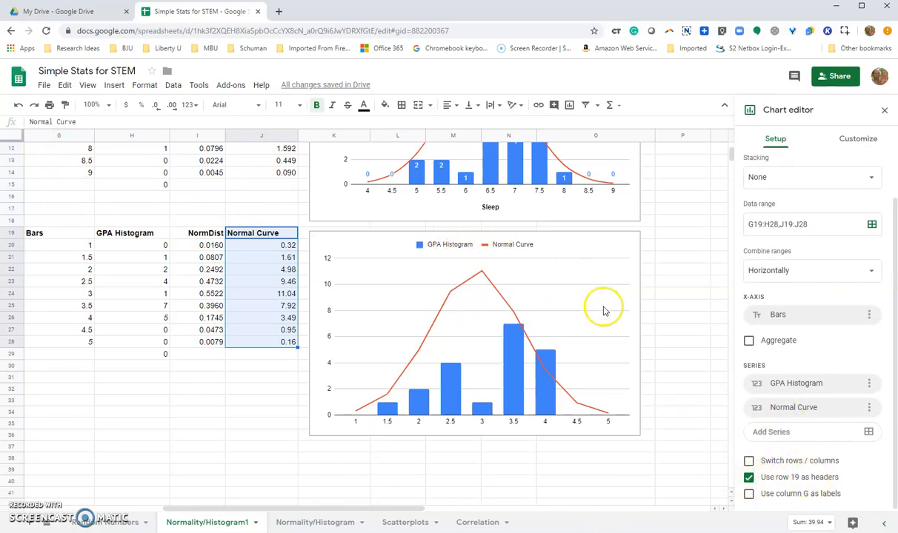
pyautogui.scroll(1, 670, 312)
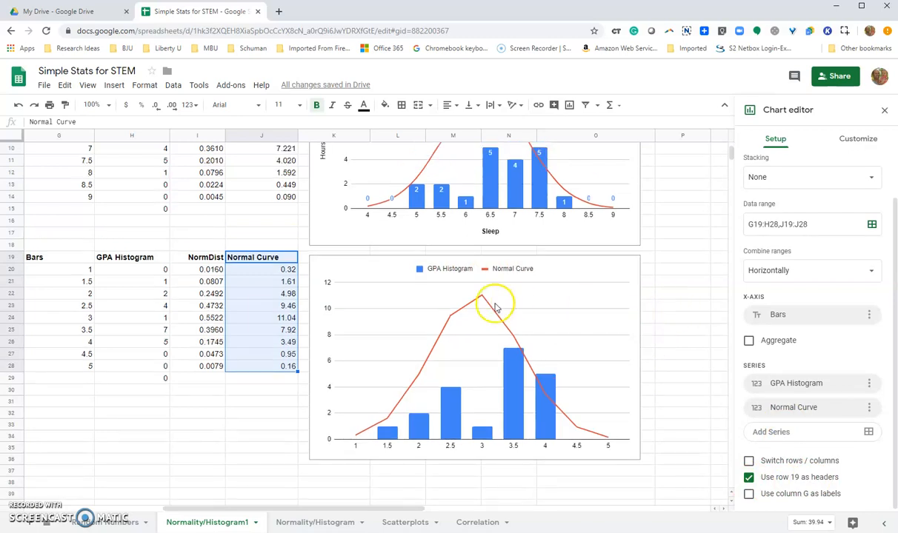
pyautogui.click(856, 140)
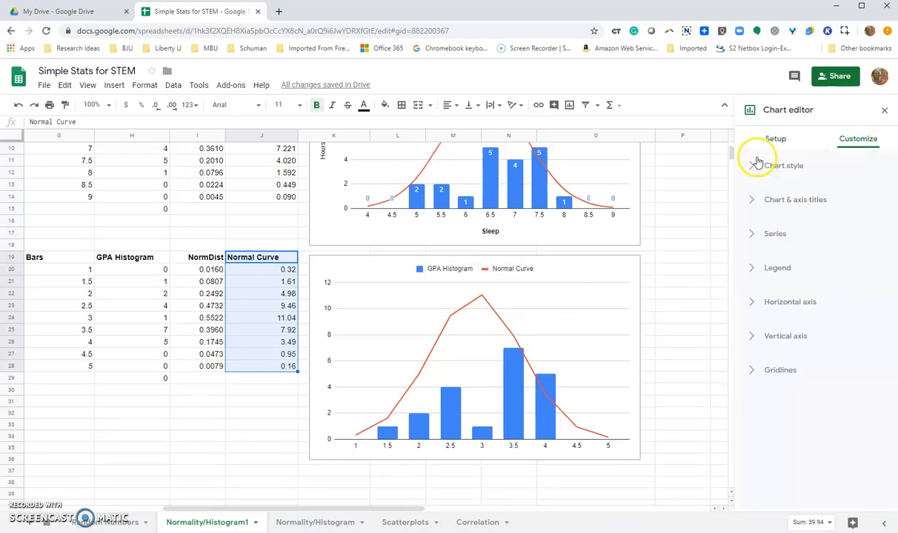
pyautogui.click(771, 165)
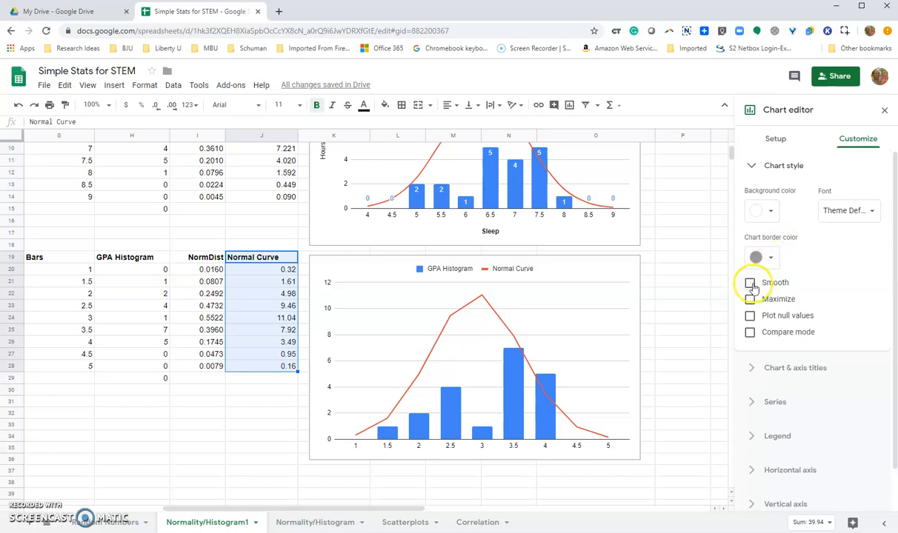
pyautogui.click(750, 284)
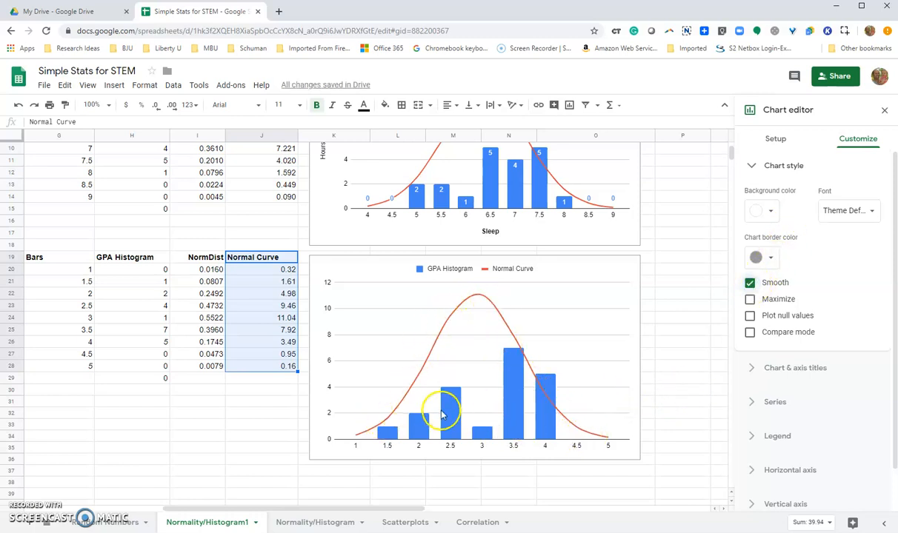
pyautogui.scroll(1, 518, 403)
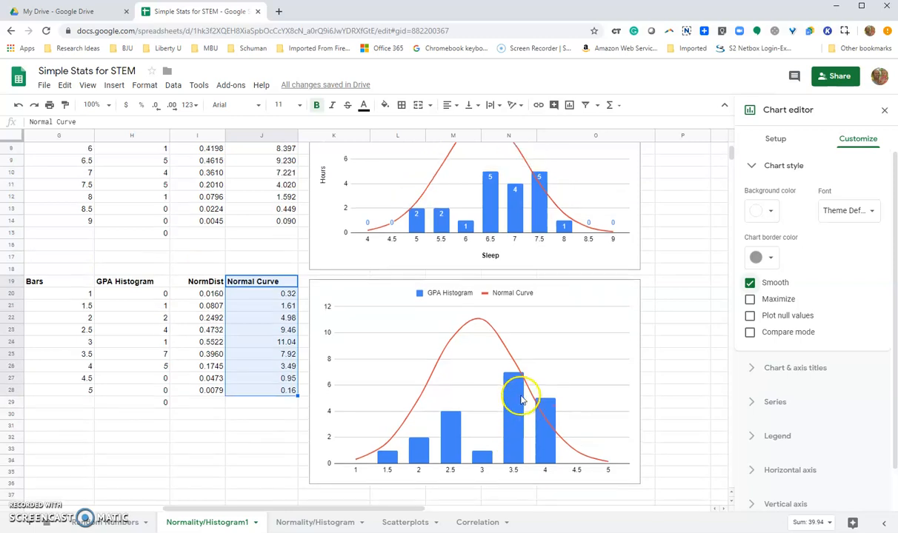
pyautogui.scroll(-1, 517, 404)
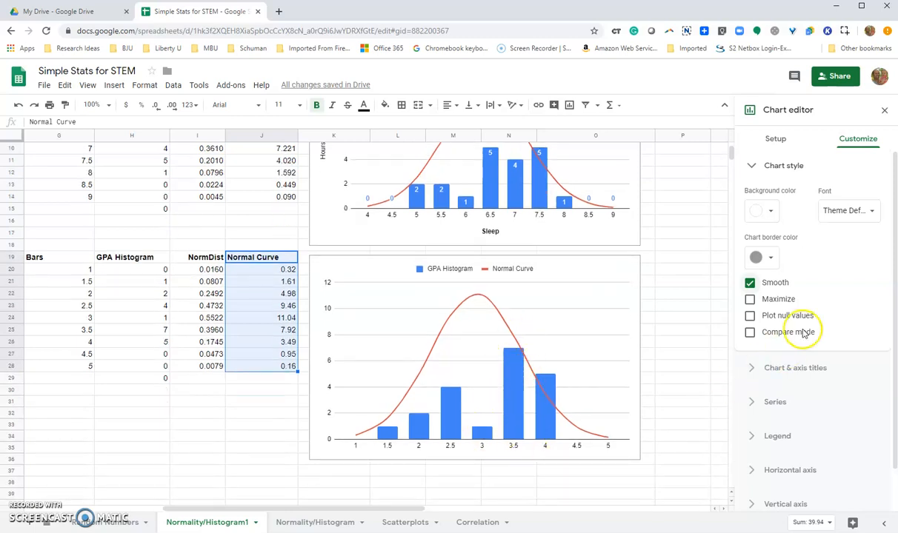
# Step: Give the GPA chart the title "GPA Histogram" in bold
pyautogui.scroll(-1, 790, 369)
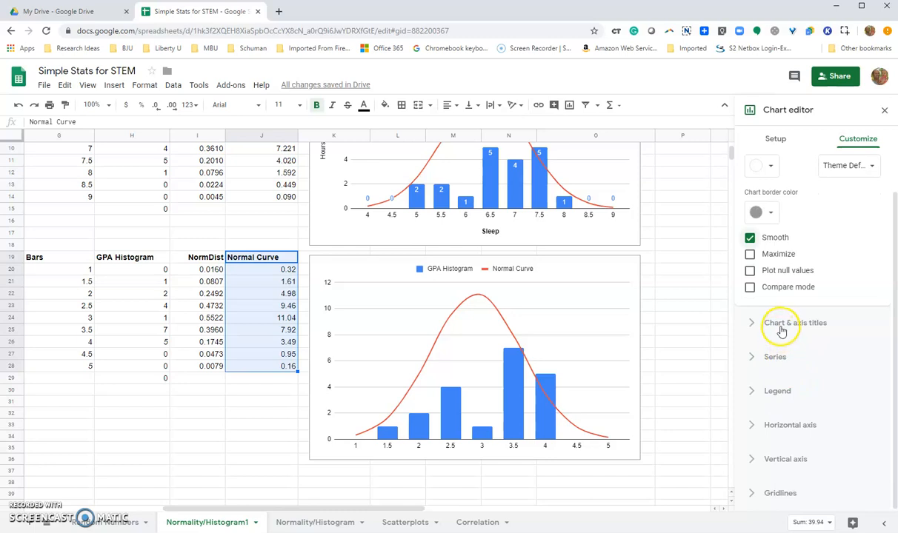
pyautogui.click(780, 326)
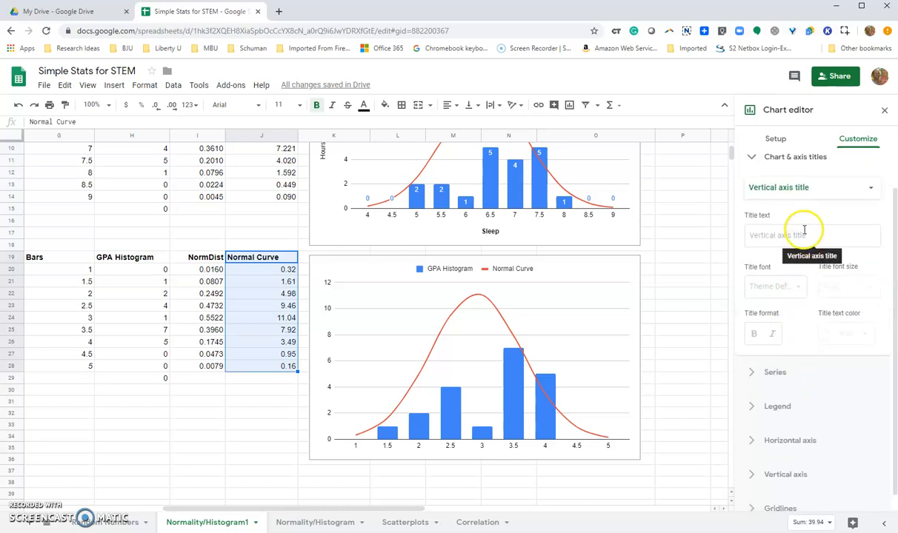
pyautogui.click(807, 190)
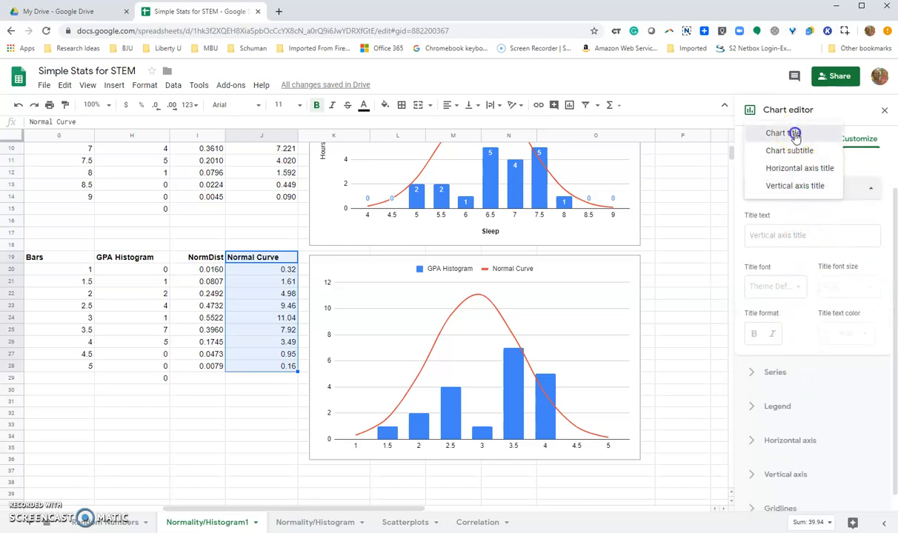
pyautogui.click(794, 133)
pyautogui.click(816, 236)
pyautogui.write('GPA ')
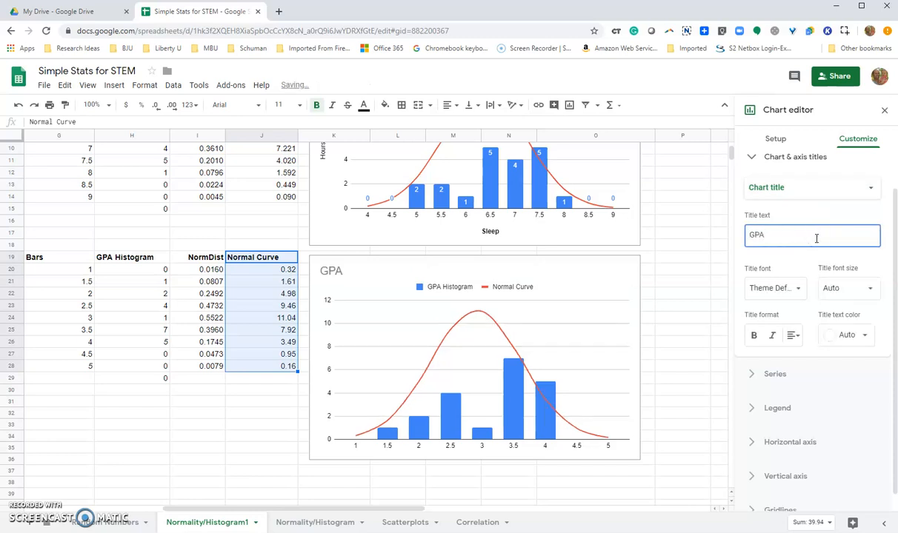
pyautogui.write('Histogram')
pyautogui.click(753, 335)
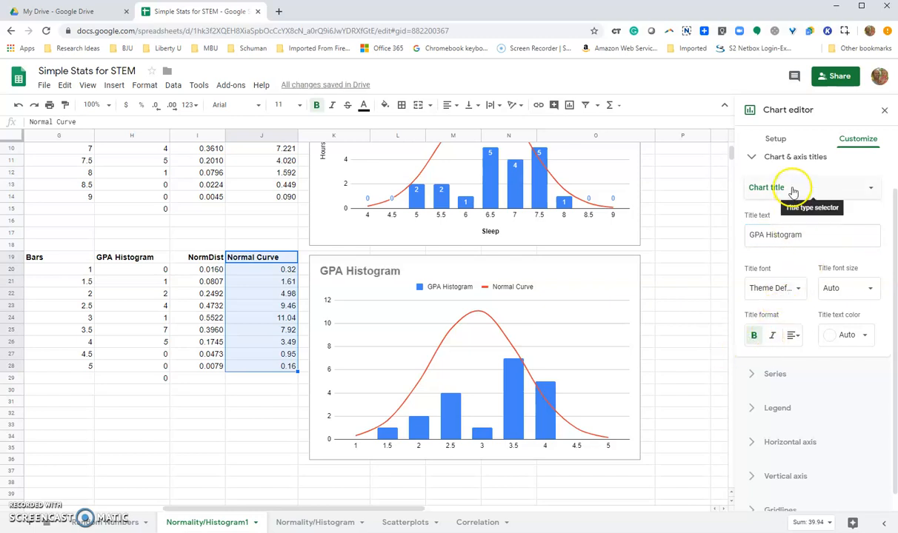
# Step: Set the GPA chart's horizontal axis title to "GPA" and make it bold
pyautogui.click(793, 189)
pyautogui.click(800, 221)
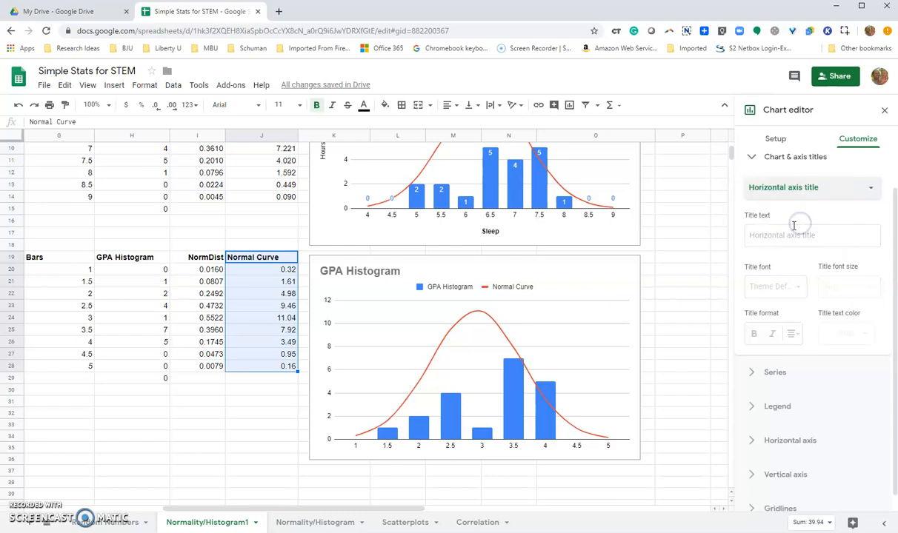
pyautogui.click(790, 236)
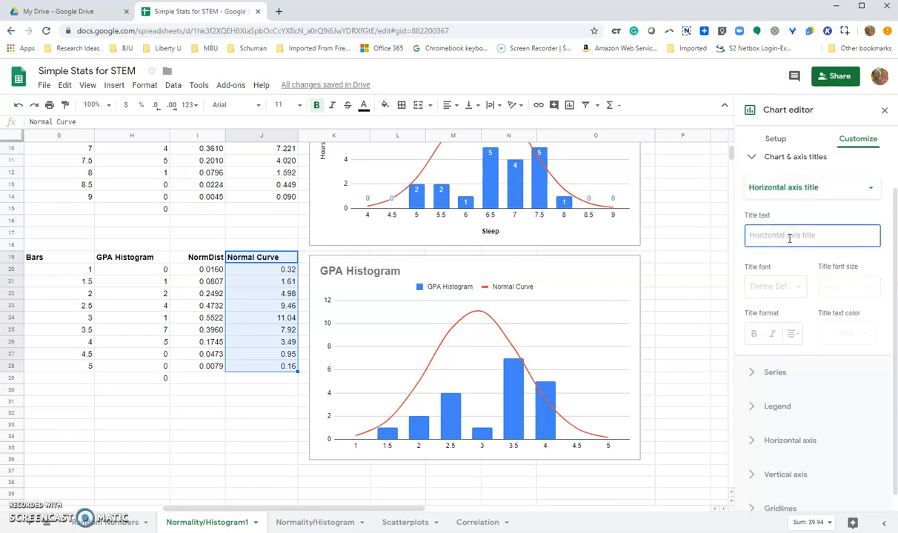
pyautogui.write('GPA')
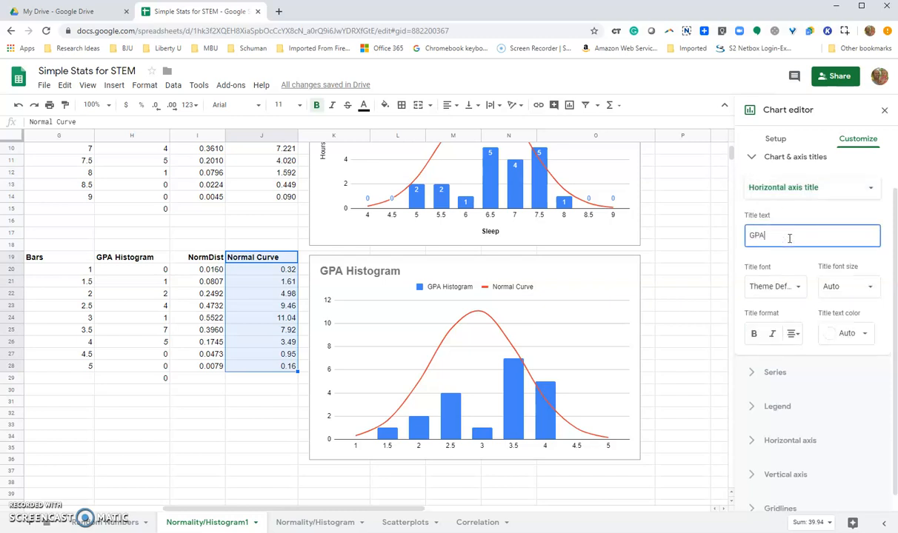
pyautogui.click(754, 334)
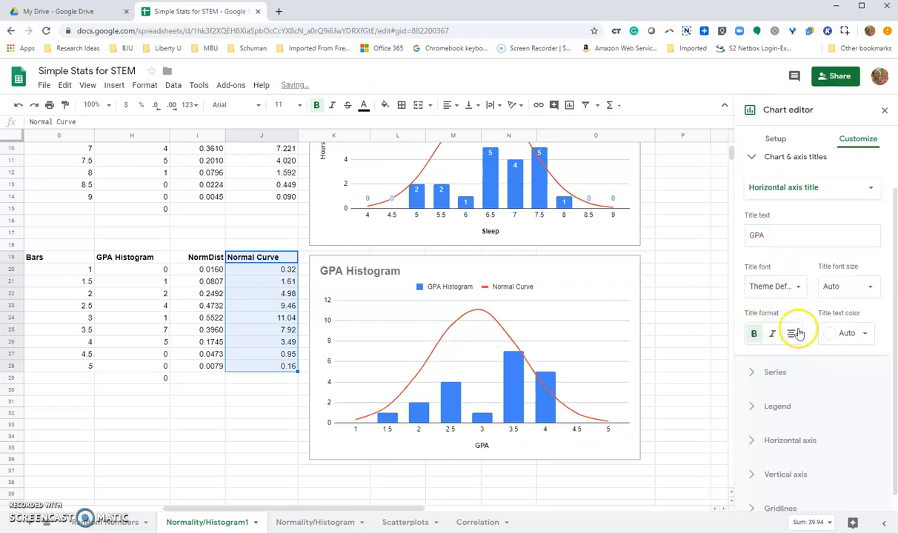
# Step: Set the GPA chart's vertical axis title to "Frequency" and make it bold
pyautogui.click(800, 187)
pyautogui.click(793, 204)
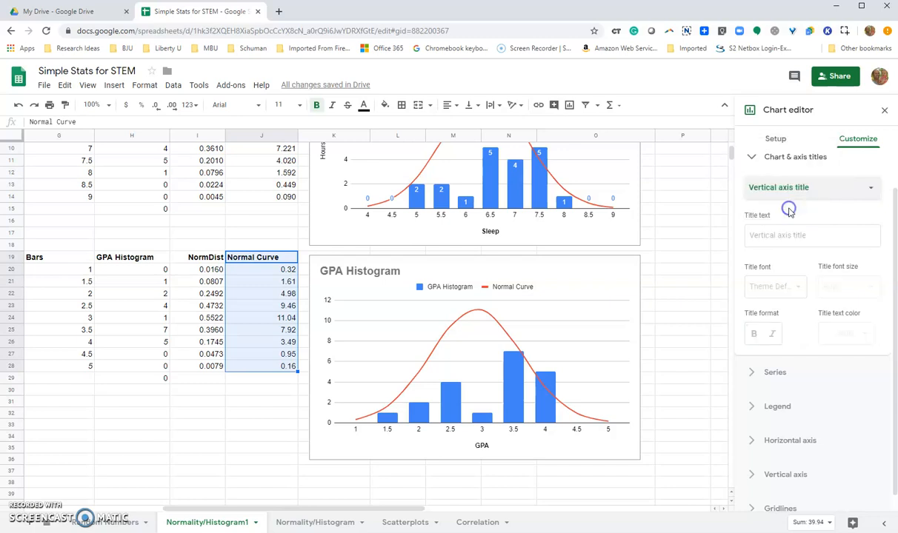
pyautogui.click(782, 237)
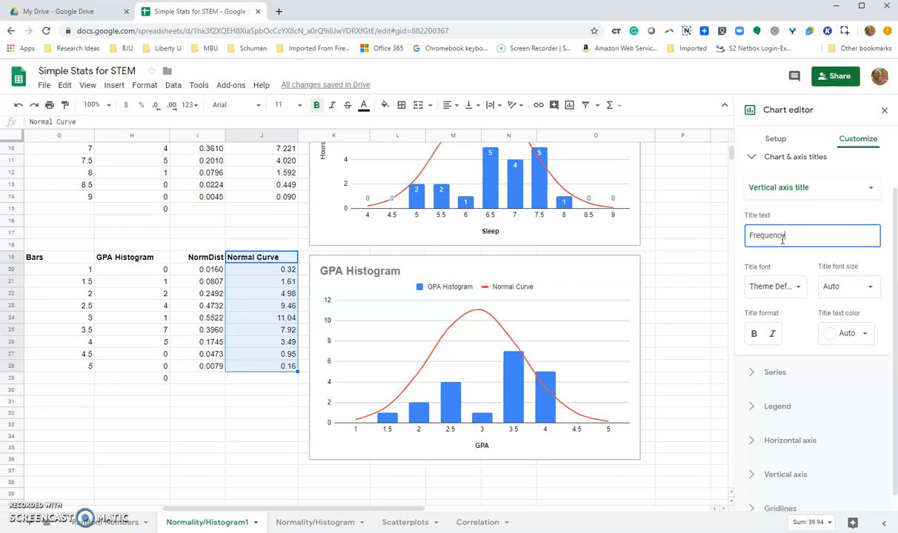
pyautogui.click(753, 337)
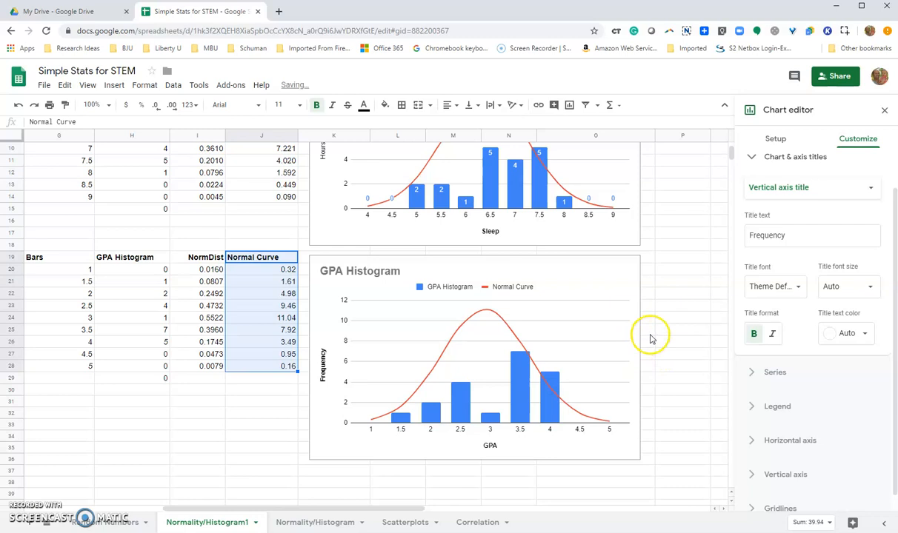
# Step: Compare the GPA chart with the Sleep Histogram and turn on data labels for all series of the GPA chart
pyautogui.scroll(3, 593, 330)
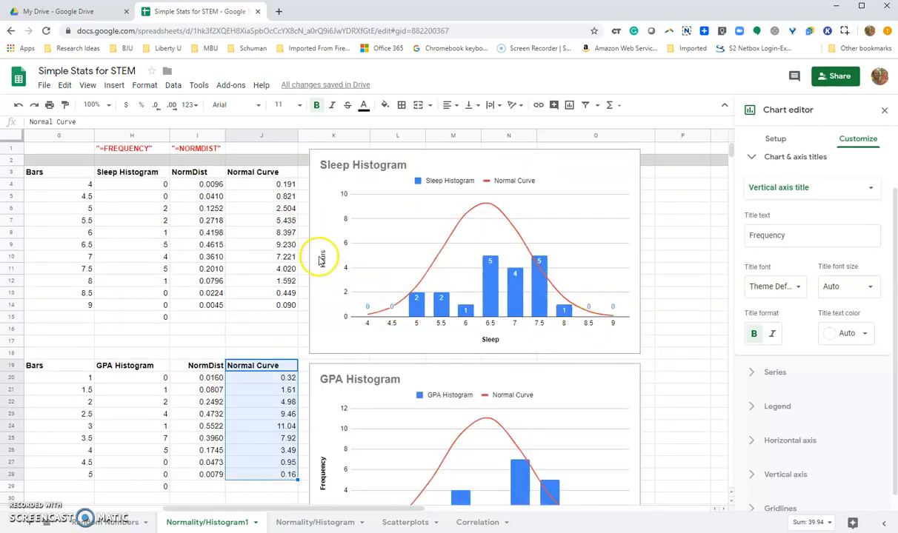
pyautogui.scroll(-4, 353, 289)
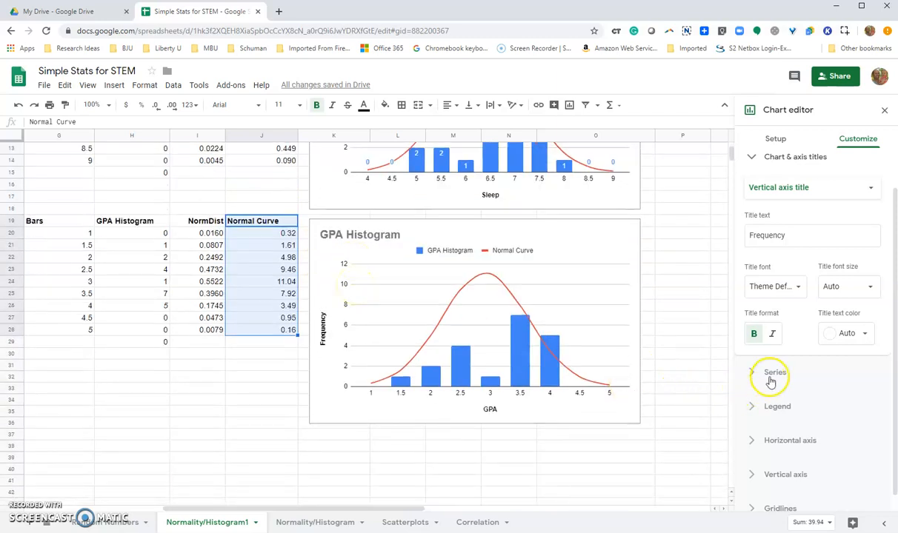
pyautogui.click(773, 376)
pyautogui.scroll(-2, 774, 366)
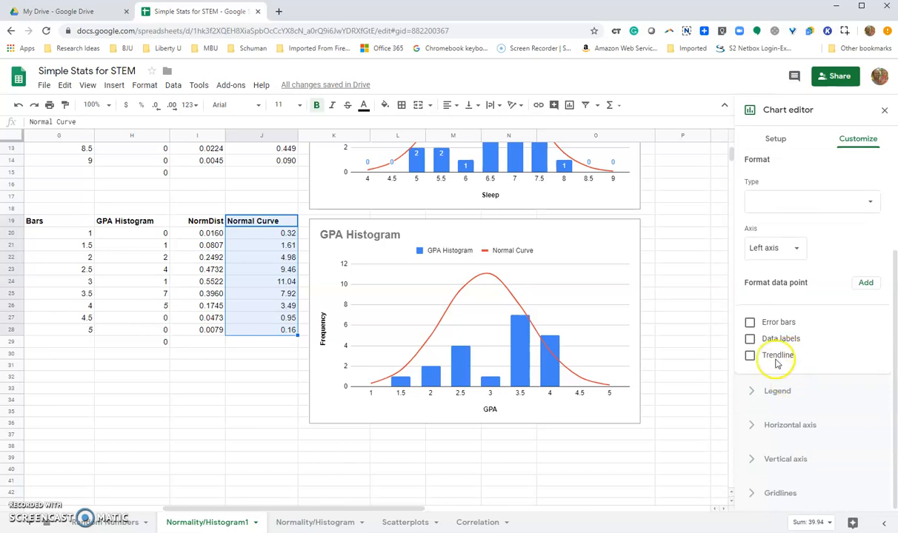
pyautogui.click(751, 339)
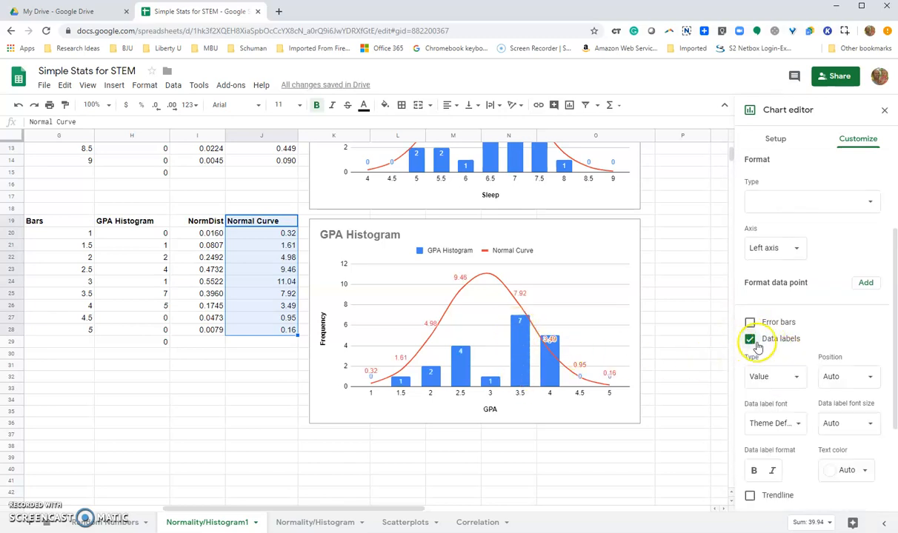
# Step: Turn off the data labels applied to all series and enable them only for the GPA Histogram column series
pyautogui.click(751, 343)
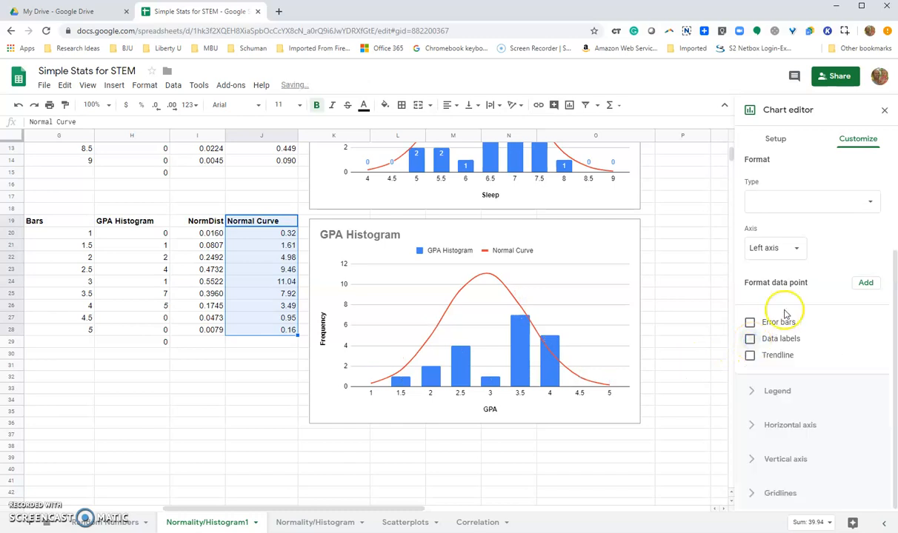
pyautogui.scroll(1, 791, 285)
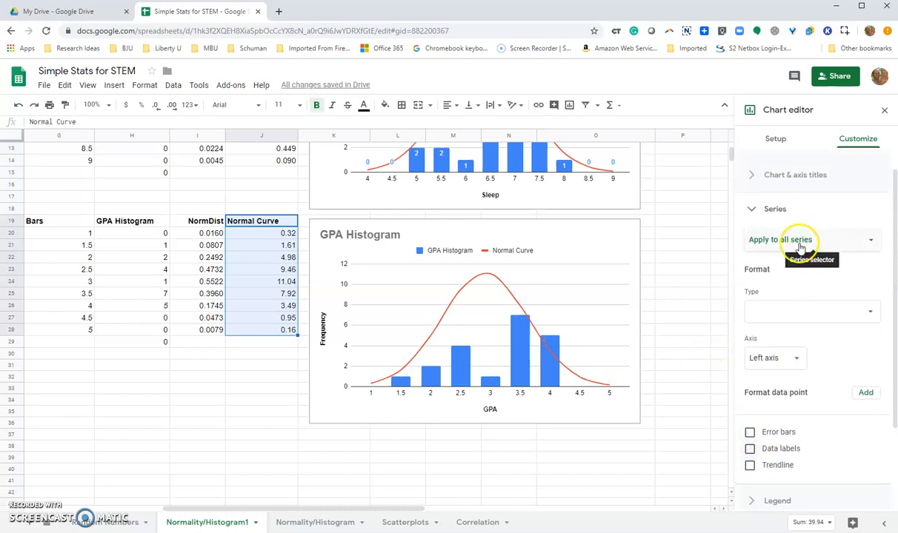
pyautogui.click(802, 239)
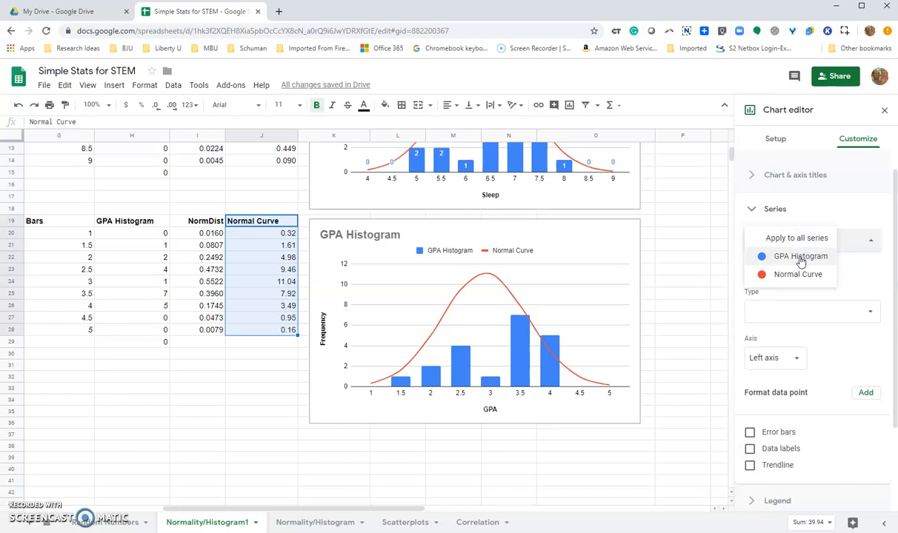
pyautogui.click(800, 259)
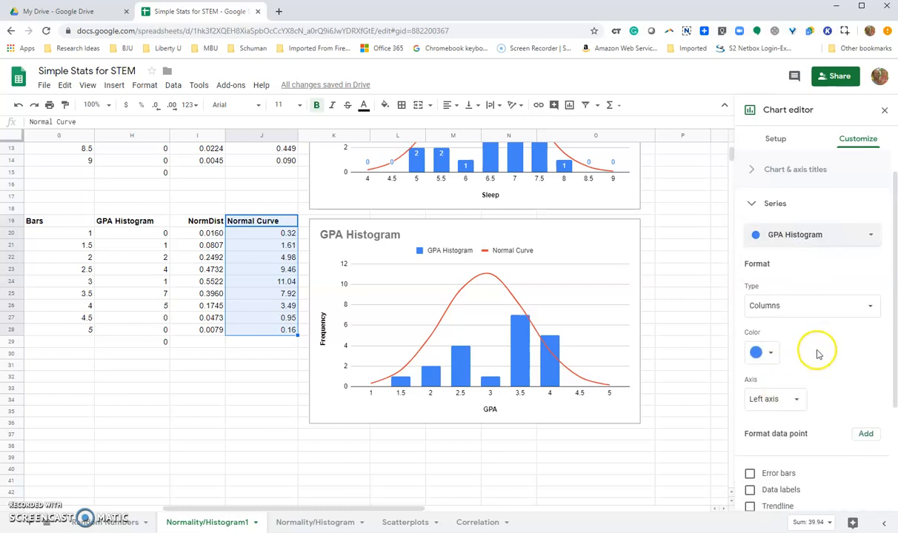
pyautogui.scroll(-2, 767, 400)
pyautogui.click(751, 386)
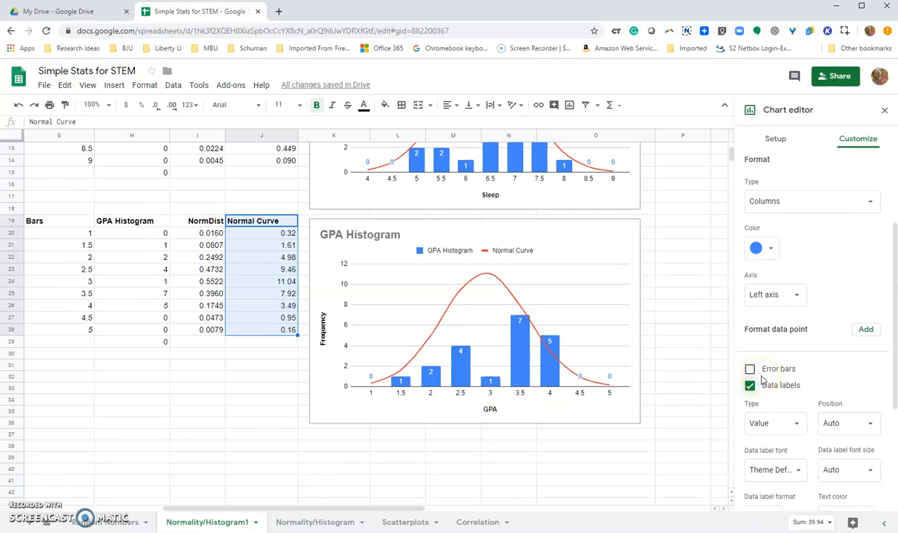
# Step: Review the GPA chart's legend, horizontal axis and vertical axis options, then close the chart editor
pyautogui.scroll(-5, 763, 380)
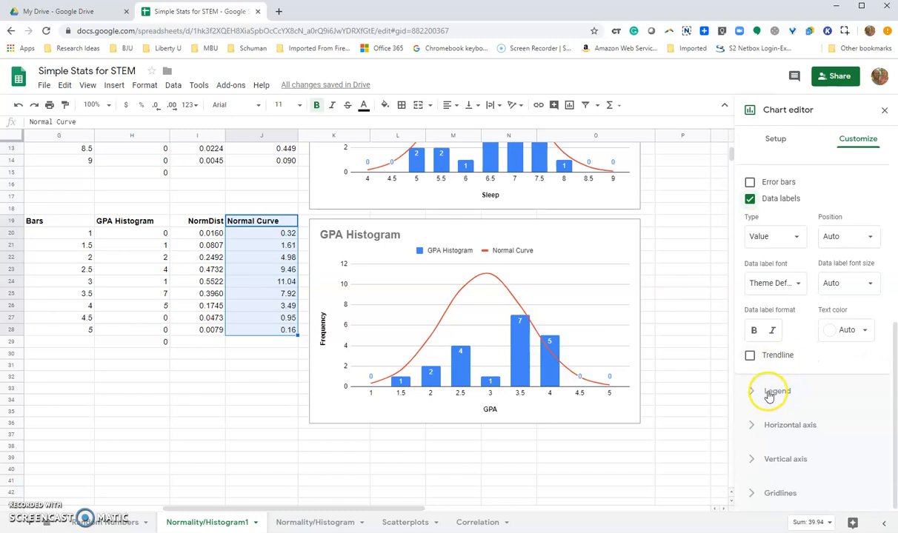
pyautogui.click(771, 392)
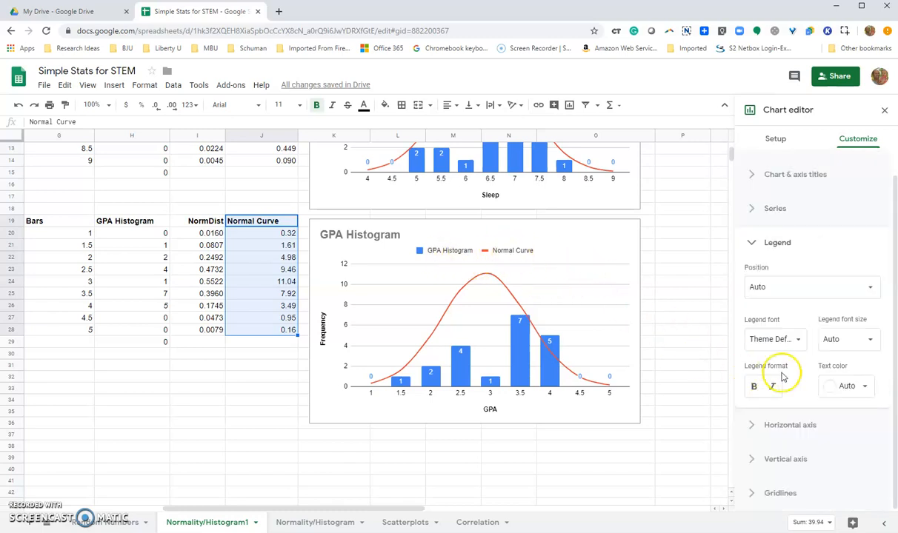
pyautogui.click(787, 425)
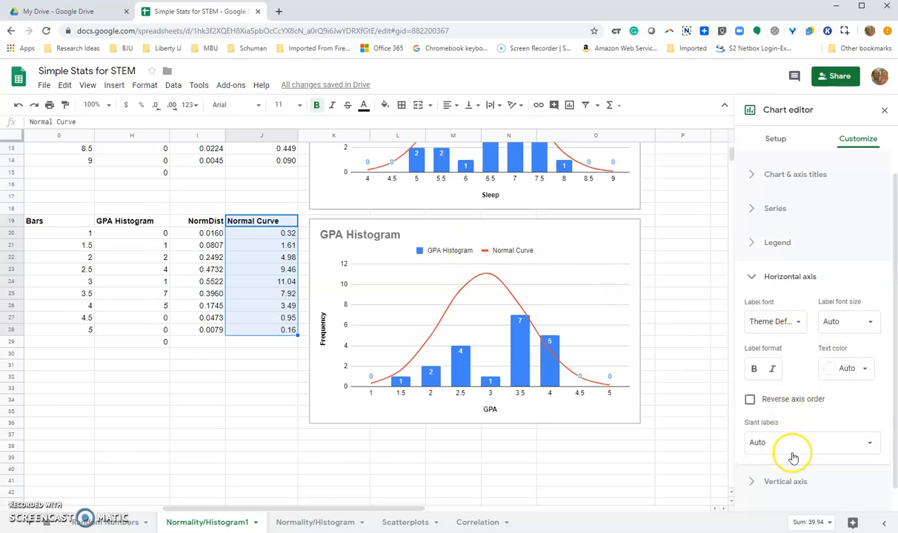
pyautogui.click(787, 482)
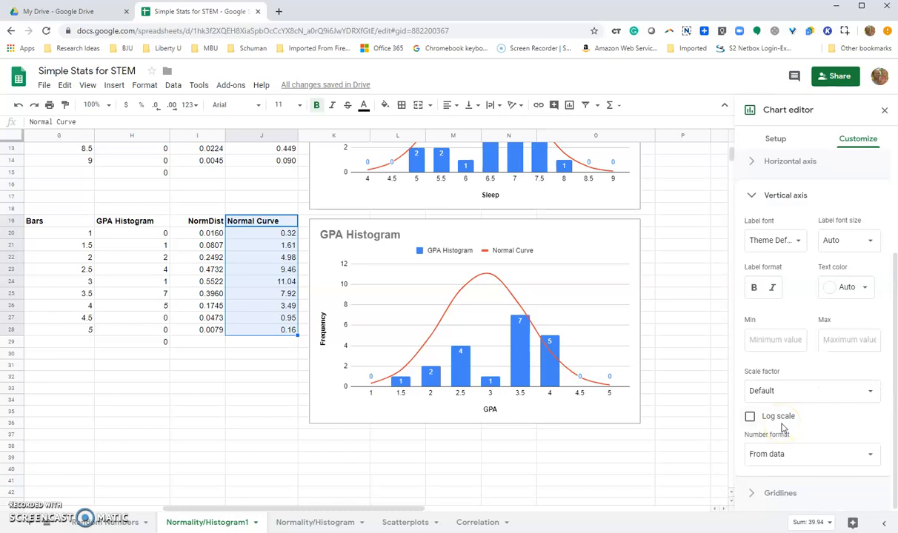
pyautogui.scroll(3, 782, 415)
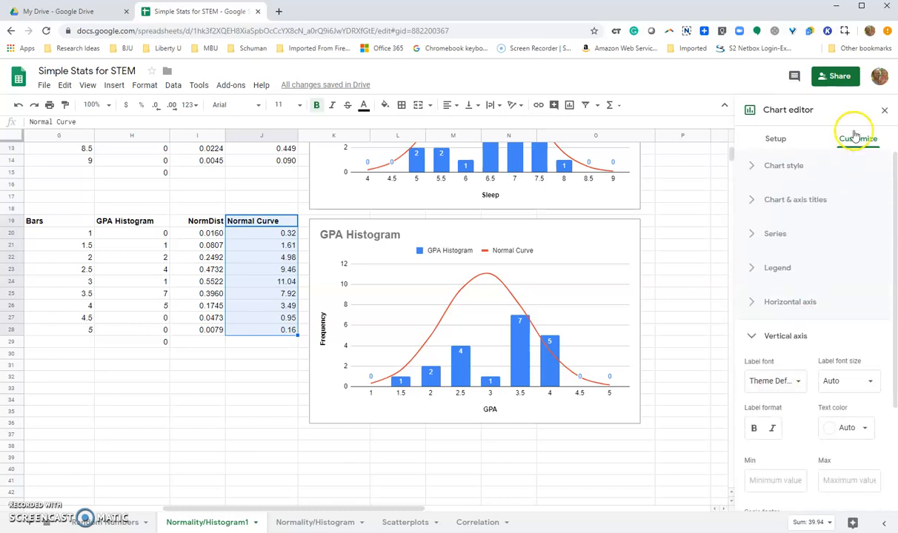
pyautogui.click(884, 113)
# Step: Compare the finished GPA Histogram with the Sleep Histogram above it and deselect the Normal Curve data by selecting cell J29
pyautogui.scroll(2, 671, 317)
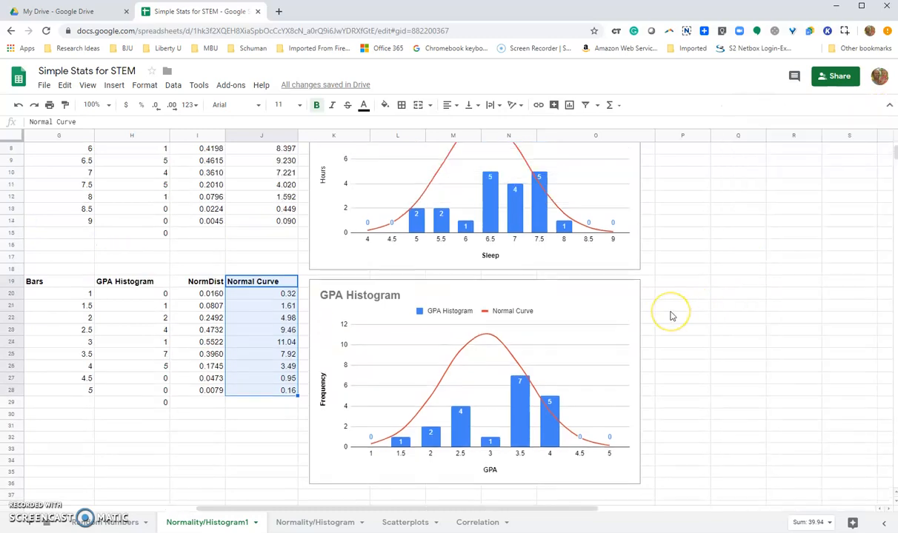
pyautogui.scroll(3, 672, 316)
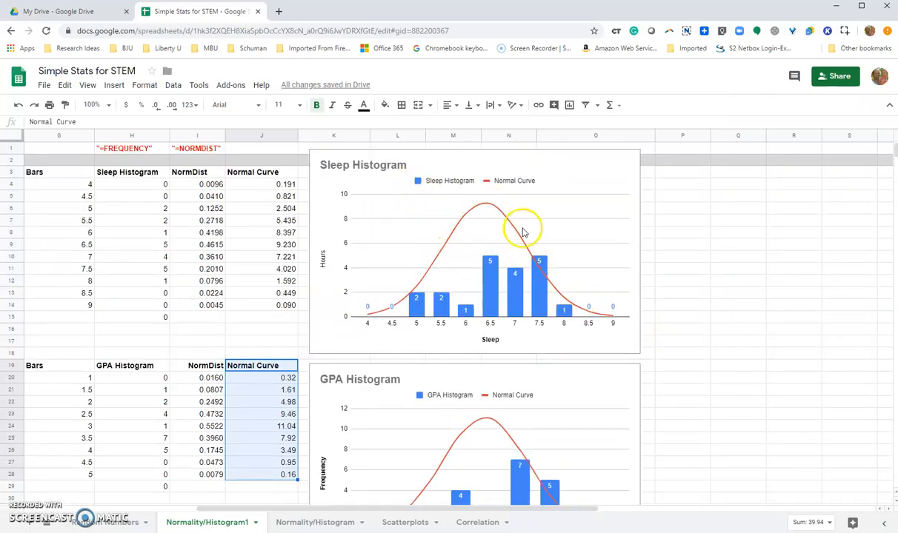
pyautogui.scroll(-3, 478, 270)
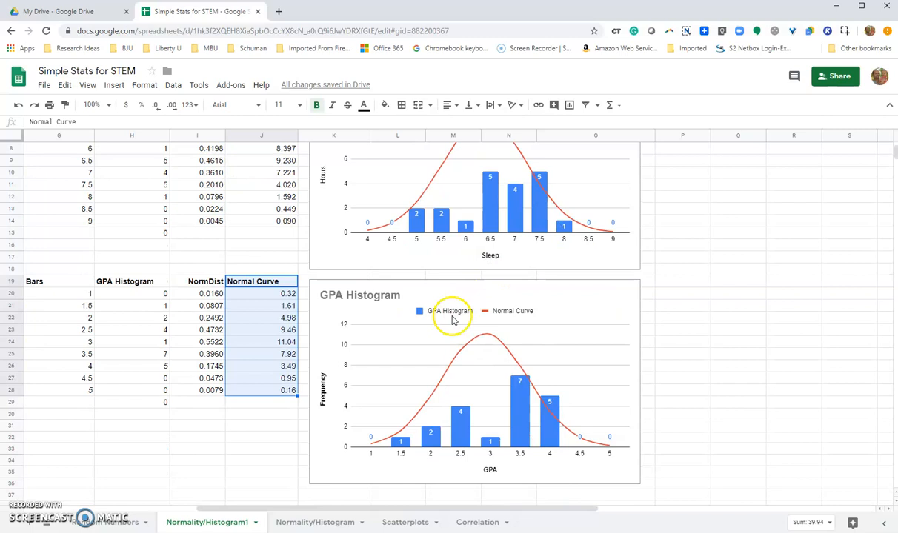
pyautogui.scroll(-2, 467, 401)
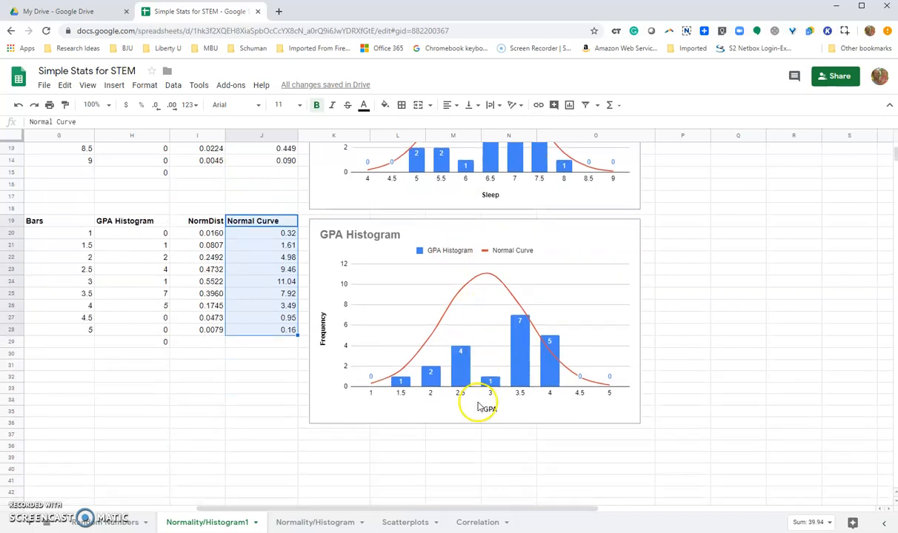
pyautogui.scroll(2, 487, 394)
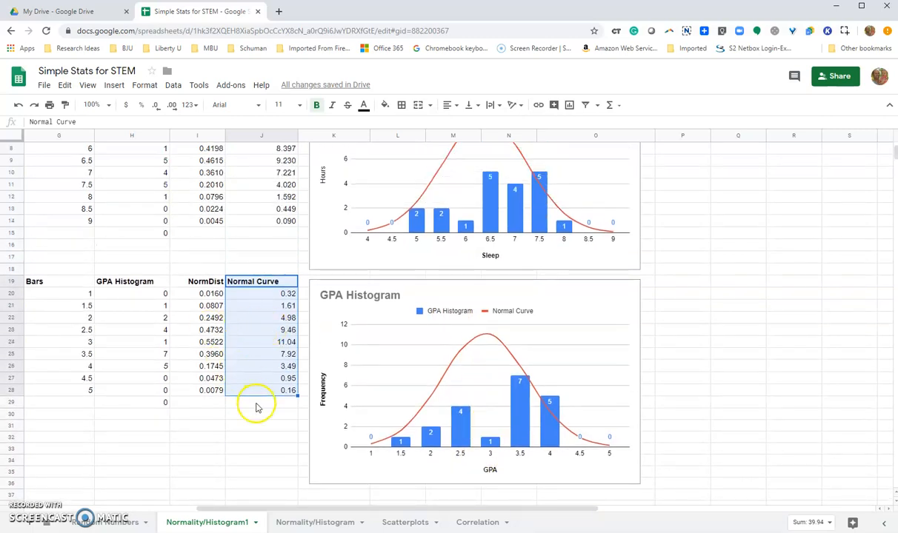
pyautogui.click(257, 406)
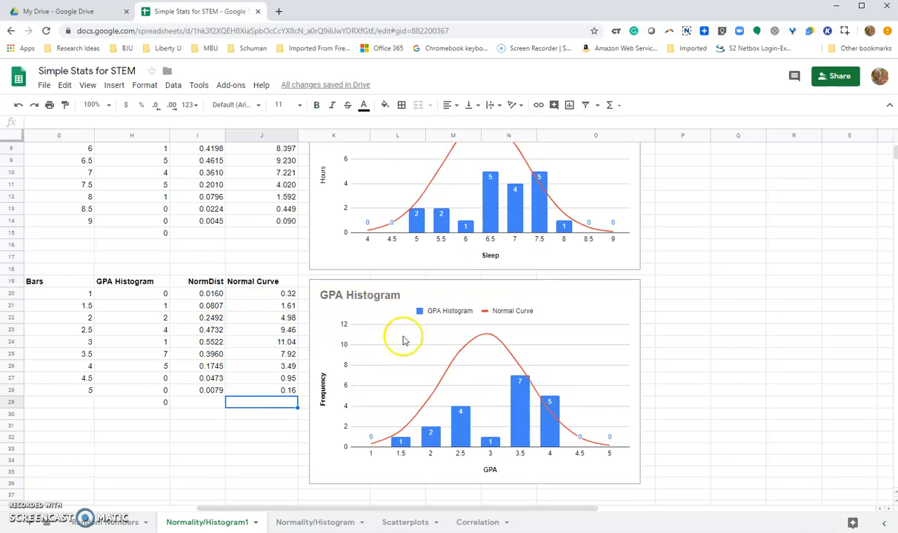